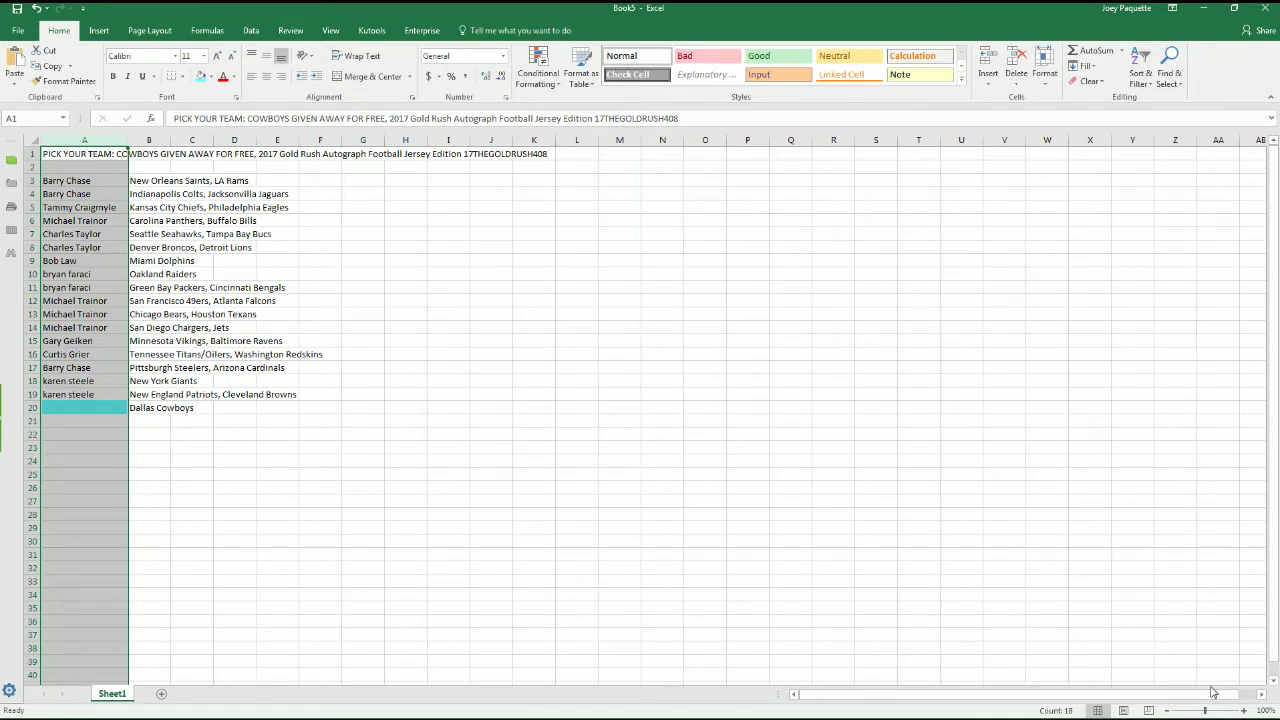
# Step: Zoom the sheet to about 178% and select the name and team range A3:C20
pyautogui.moveTo(1206, 710); pyautogui.dragTo(1214, 710)
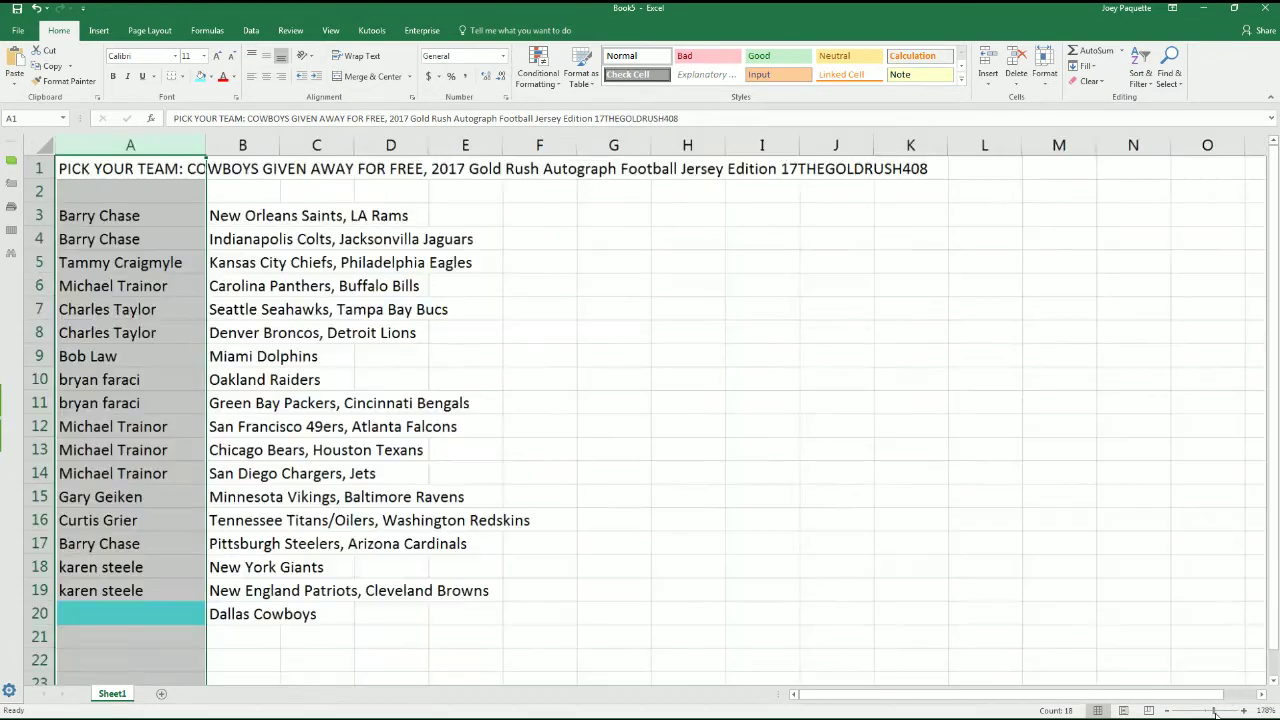
pyautogui.click(237, 353)
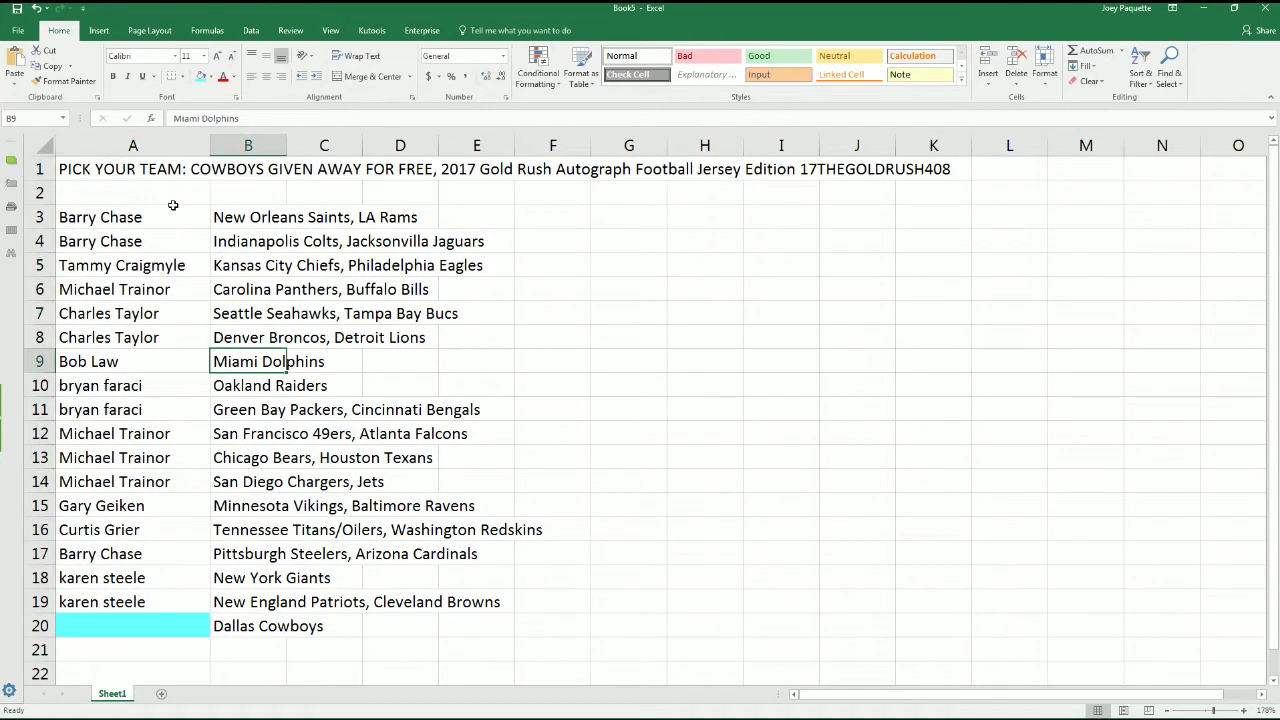
pyautogui.moveTo(148, 212)
pyautogui.mouseDown()
pyautogui.moveTo(280, 390)
pyautogui.moveTo(334, 612)
pyautogui.mouseUp()
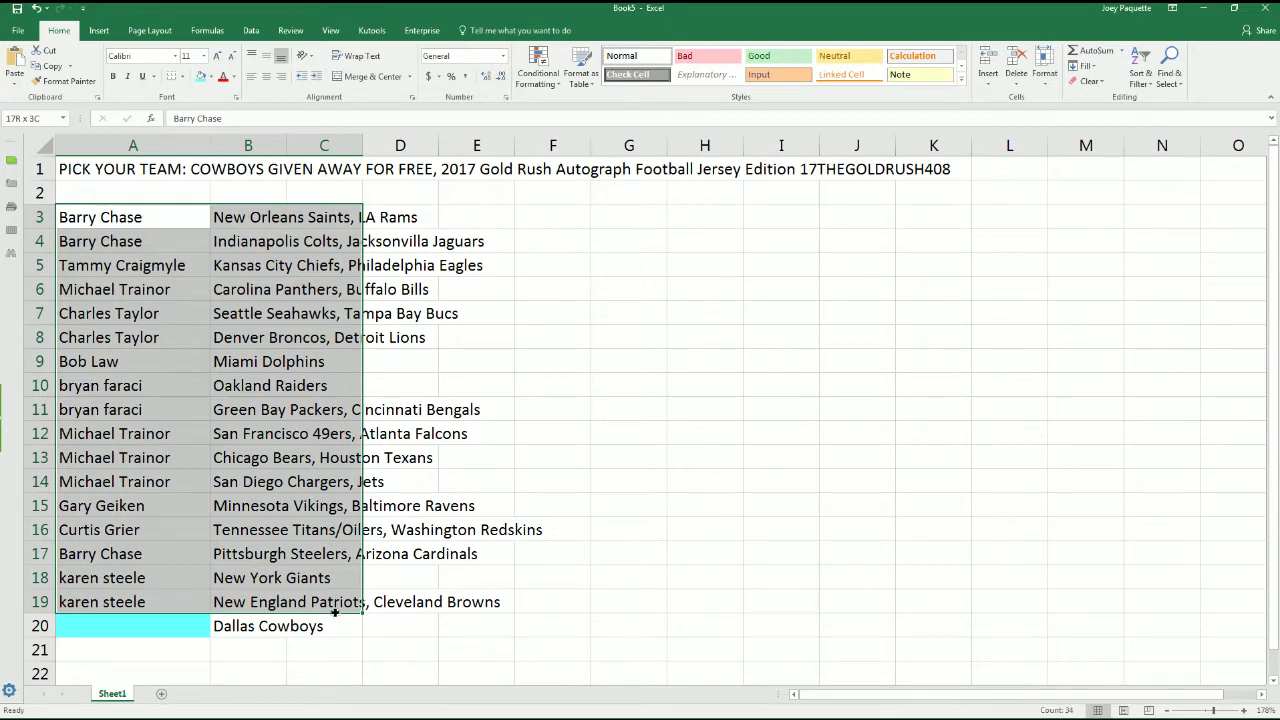
pyautogui.moveTo(335, 612); pyautogui.dragTo(338, 625)
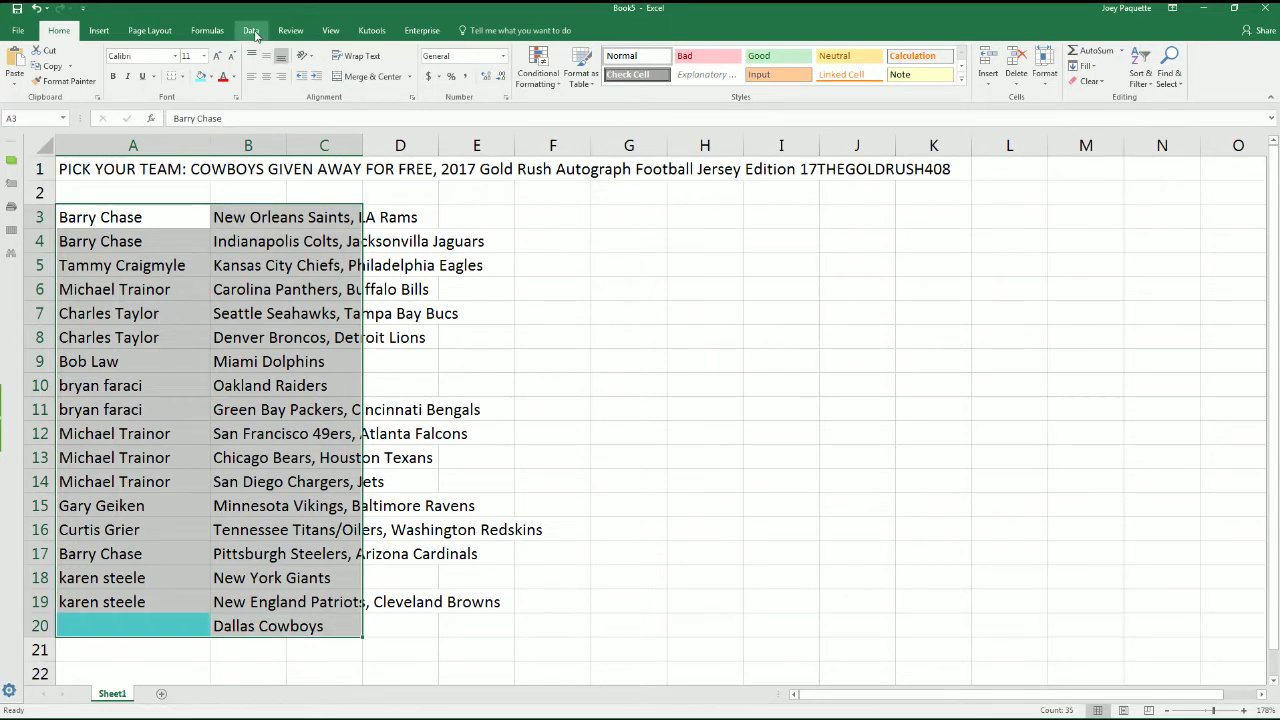
# Step: Sort rows 3–20 A to Z by the team names in column B
pyautogui.click(252, 31)
pyautogui.click(426, 66)
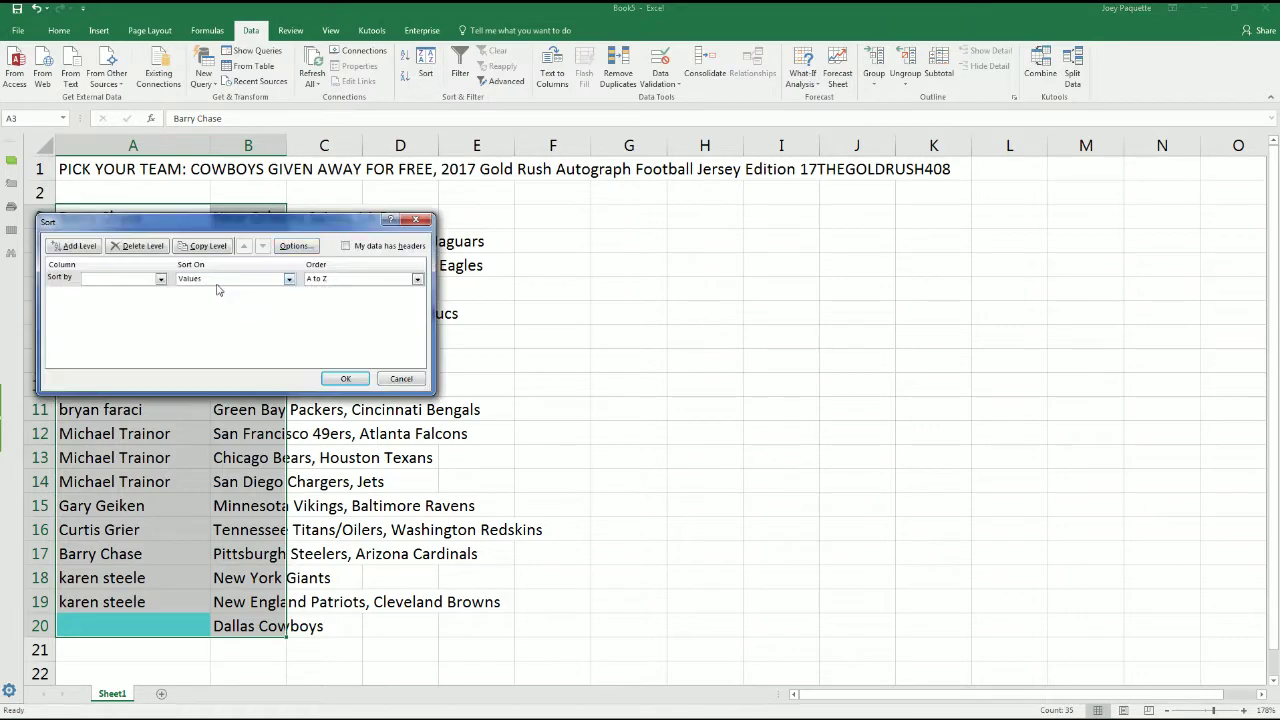
pyautogui.click(161, 280)
pyautogui.click(136, 300)
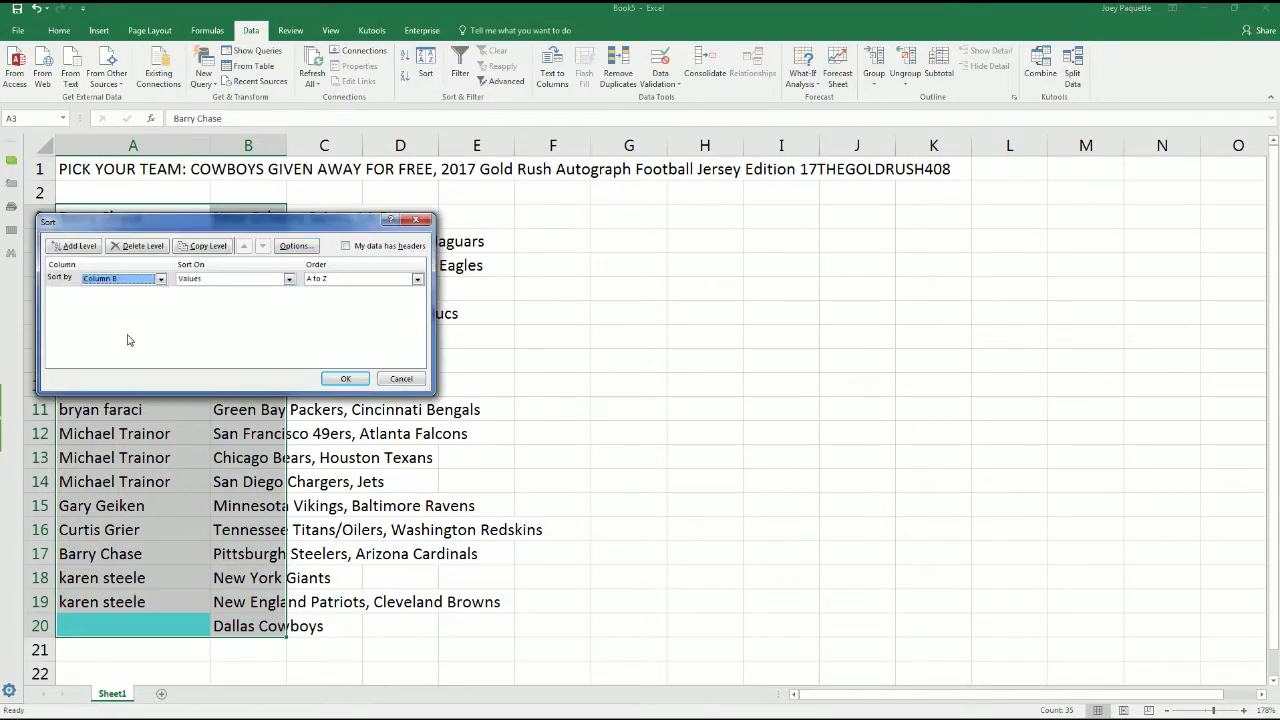
pyautogui.click(343, 378)
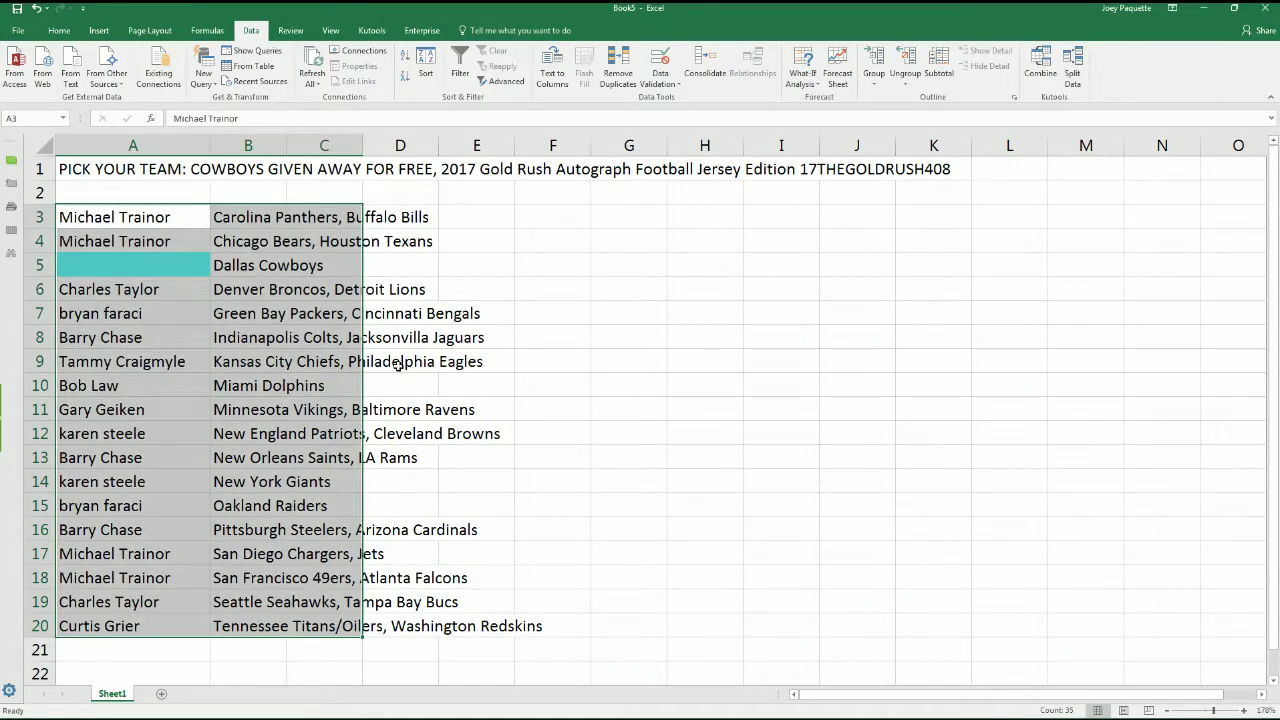
pyautogui.click(167, 363)
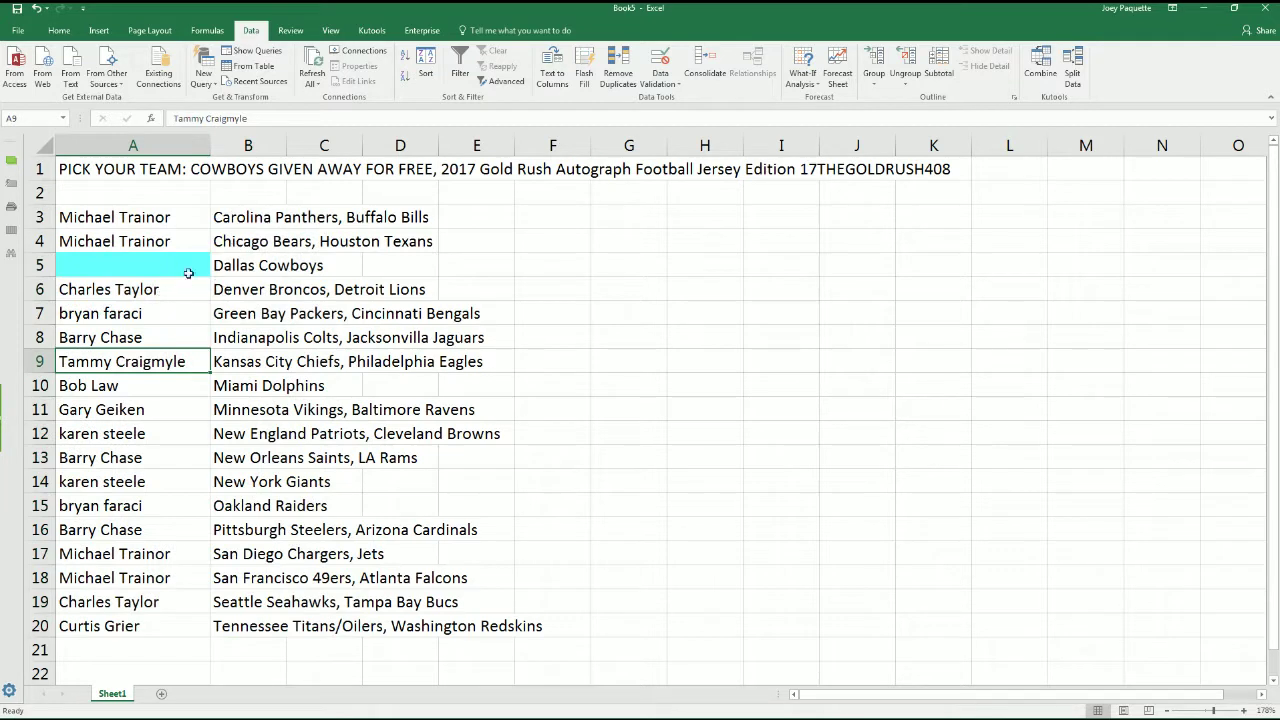
# Step: Copy the names in A3:A20 and minimize the workbook
pyautogui.click(157, 260)
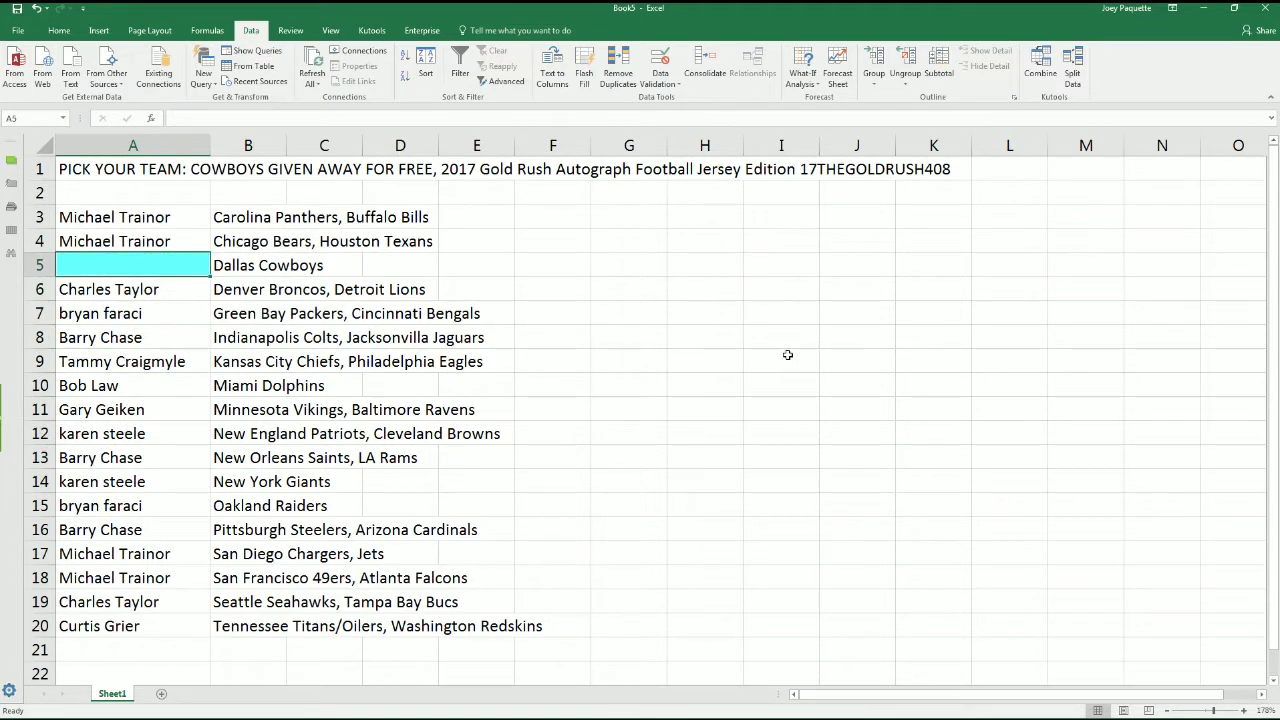
pyautogui.moveTo(65, 217)
pyautogui.mouseDown()
pyautogui.moveTo(150, 385)
pyautogui.moveTo(120, 626)
pyautogui.mouseUp()
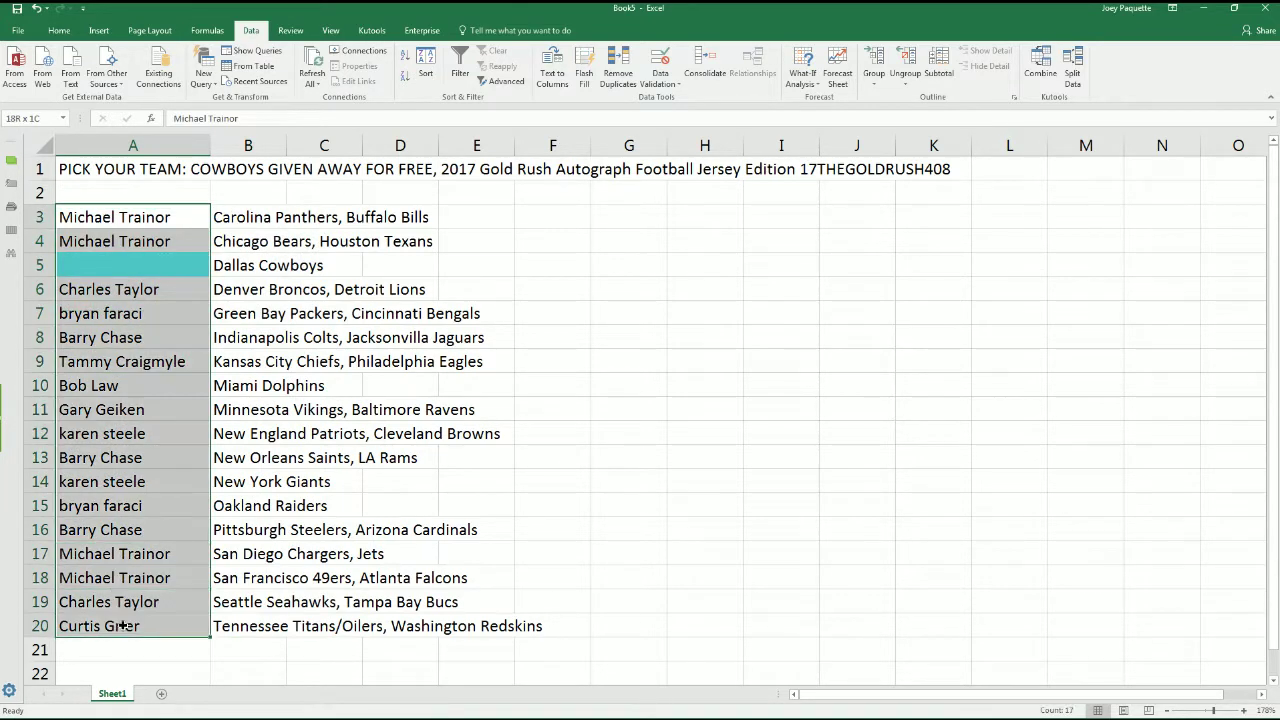
pyautogui.rightClick(125, 413)
pyautogui.click(150, 445)
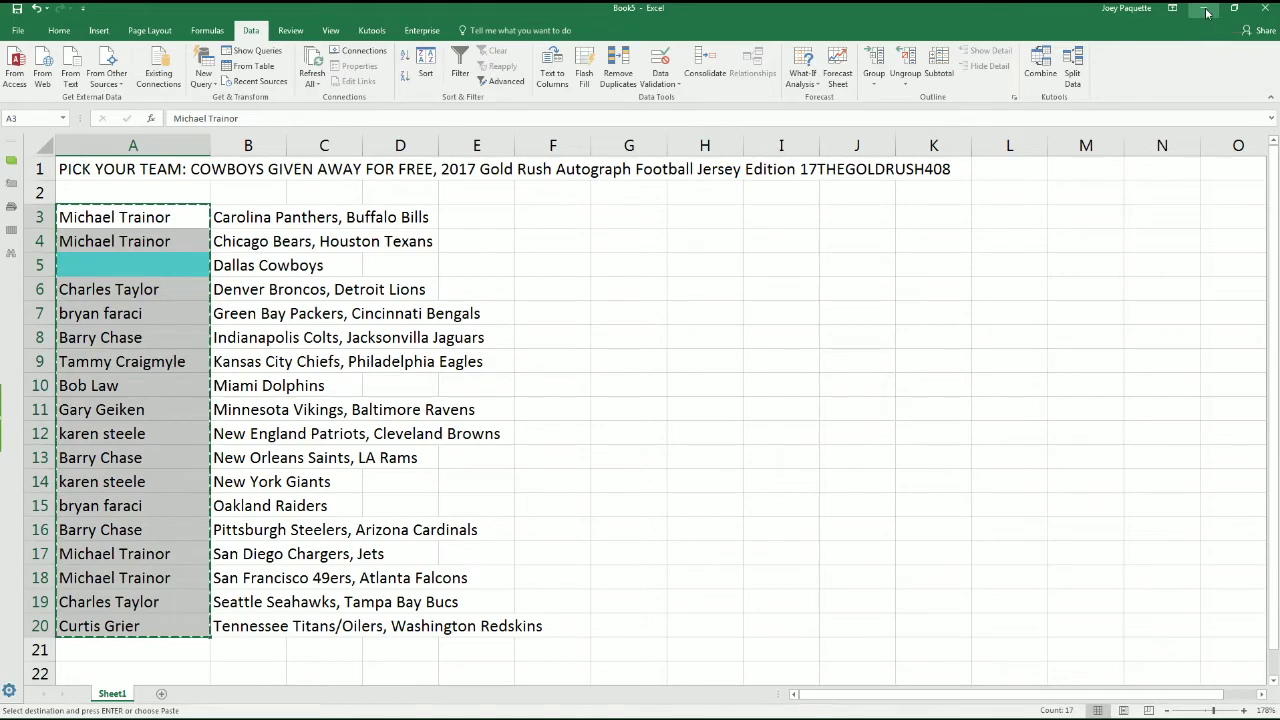
pyautogui.click(1207, 12)
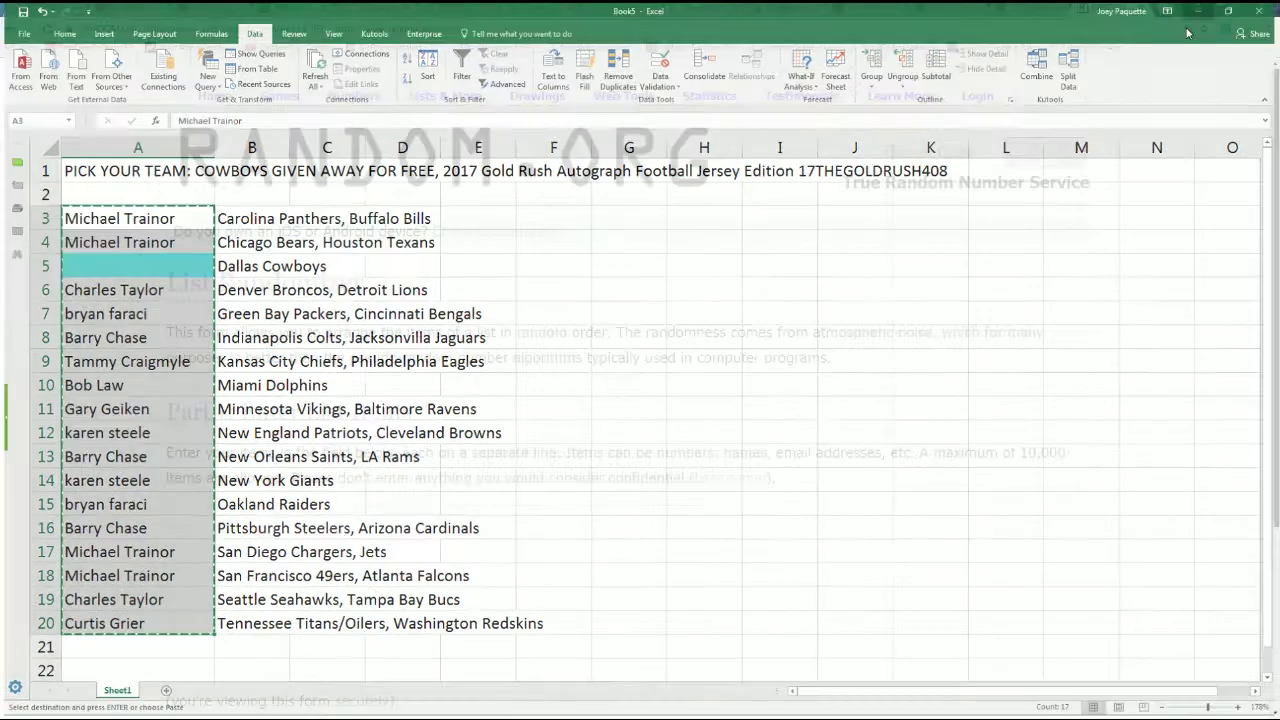
pyautogui.rightClick(193, 527)
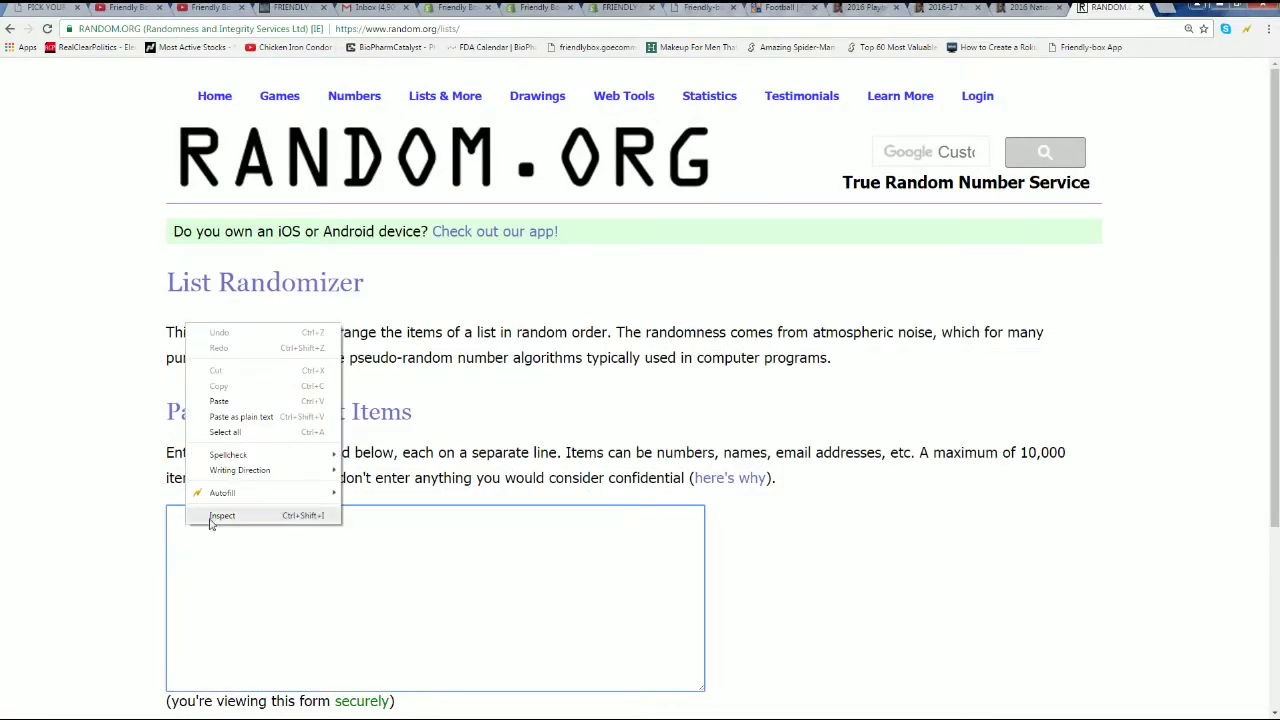
pyautogui.click(228, 404)
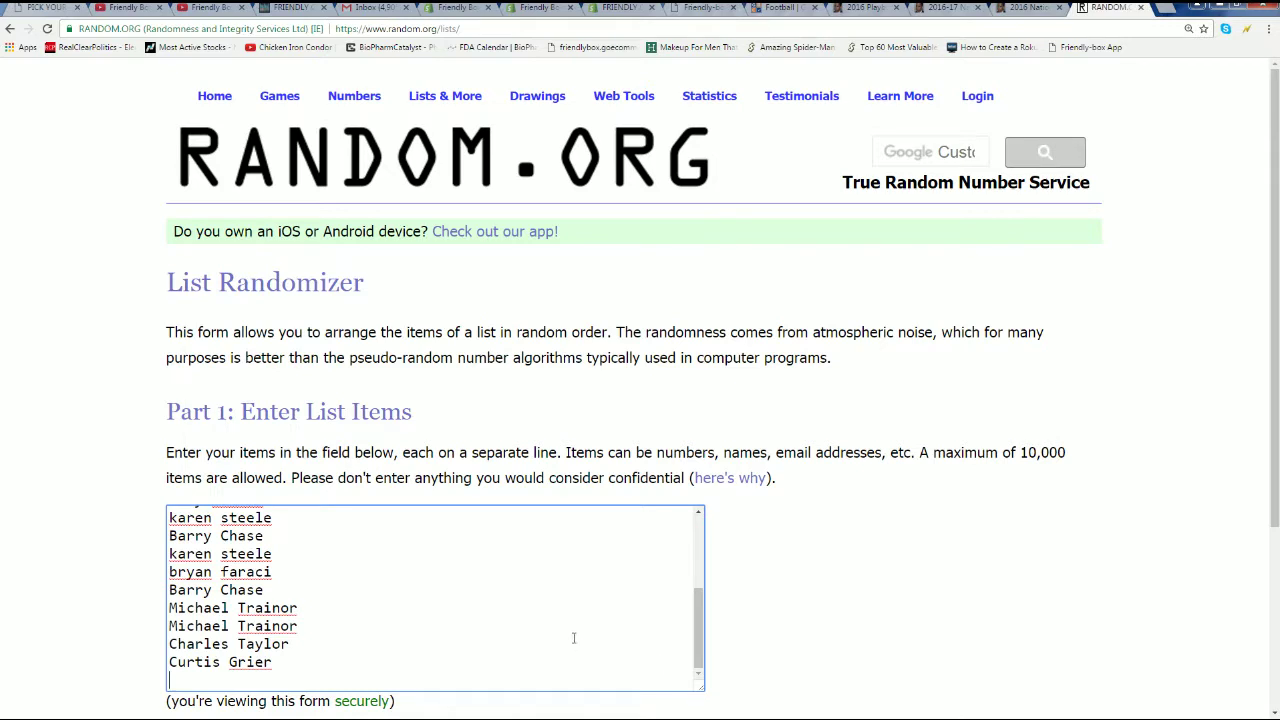
pyautogui.press('BackSpace')
pyautogui.moveTo(700, 624); pyautogui.dragTo(714, 562)
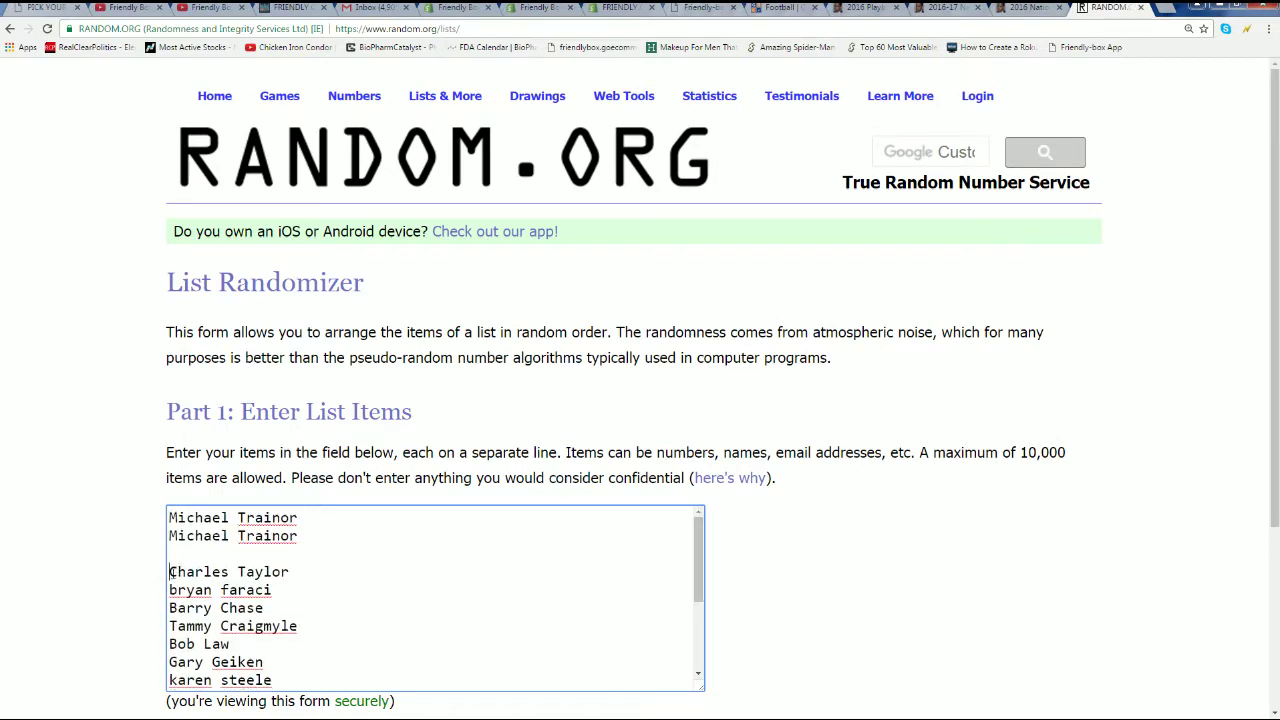
pyautogui.click(172, 572)
pyautogui.press('BackSpace')
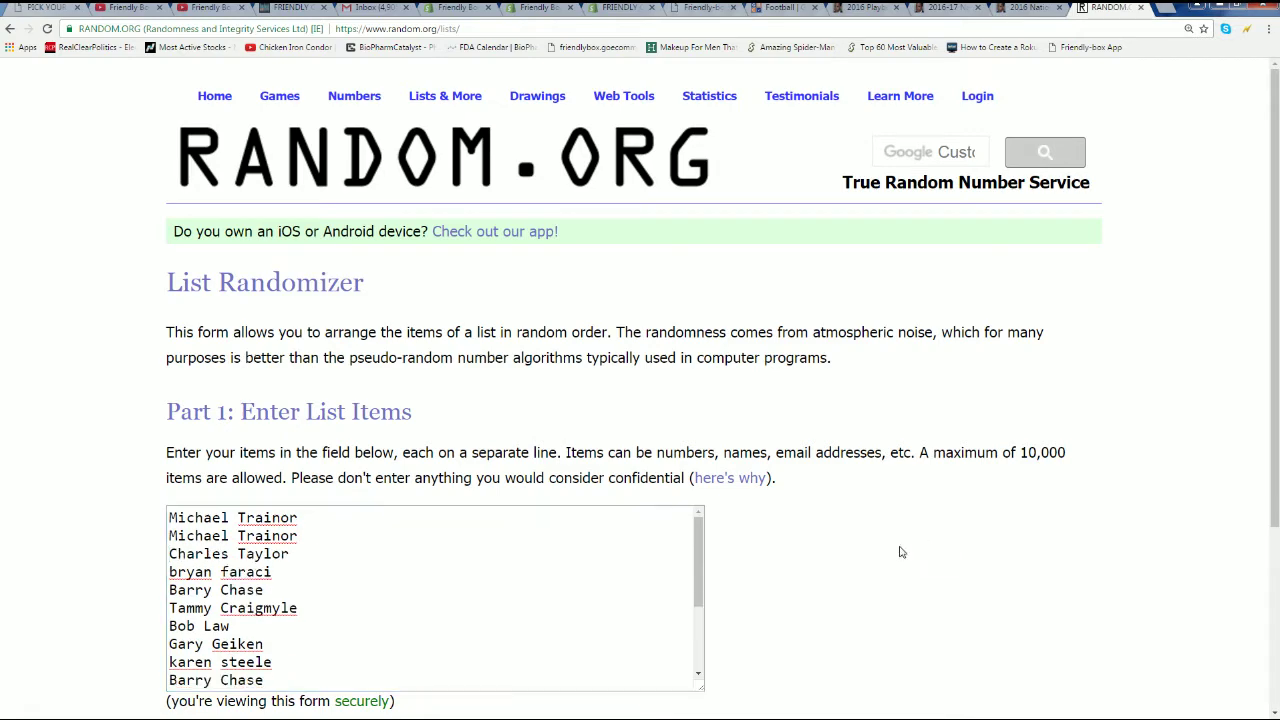
pyautogui.scroll(-3, 898, 552)
pyautogui.click(208, 576)
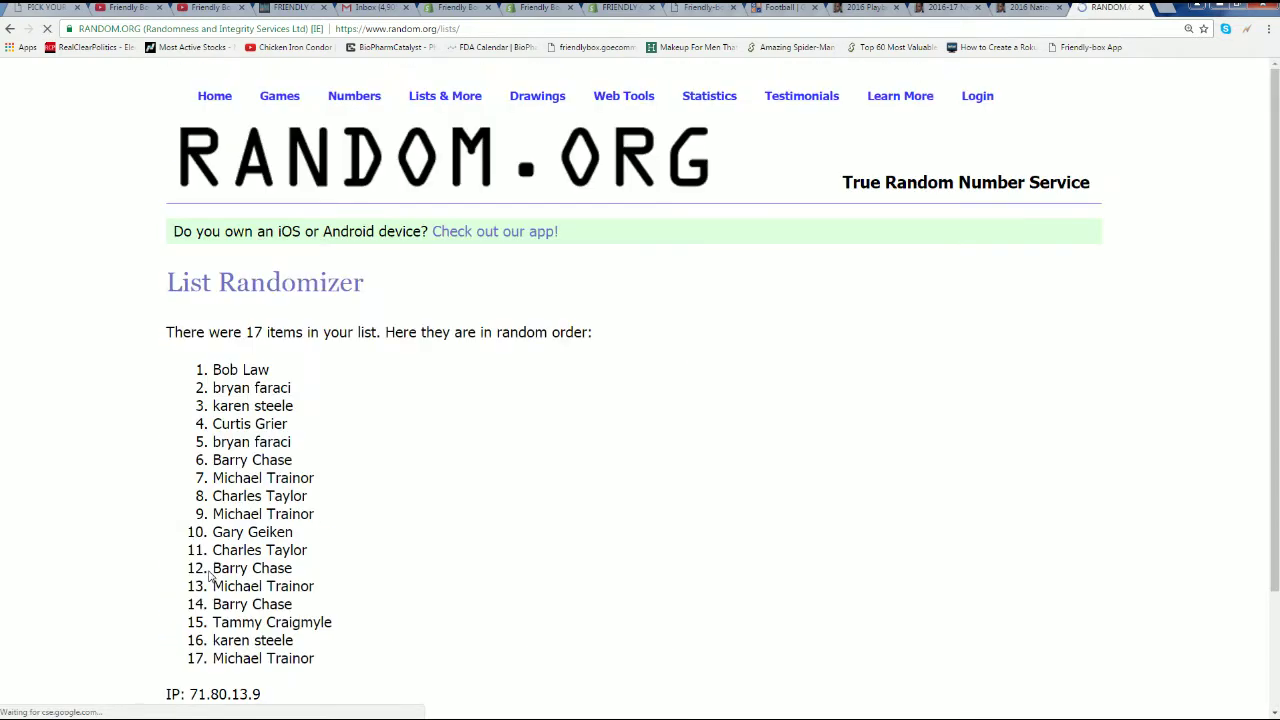
pyautogui.scroll(-3, 361, 469)
pyautogui.scroll(-1, 366, 474)
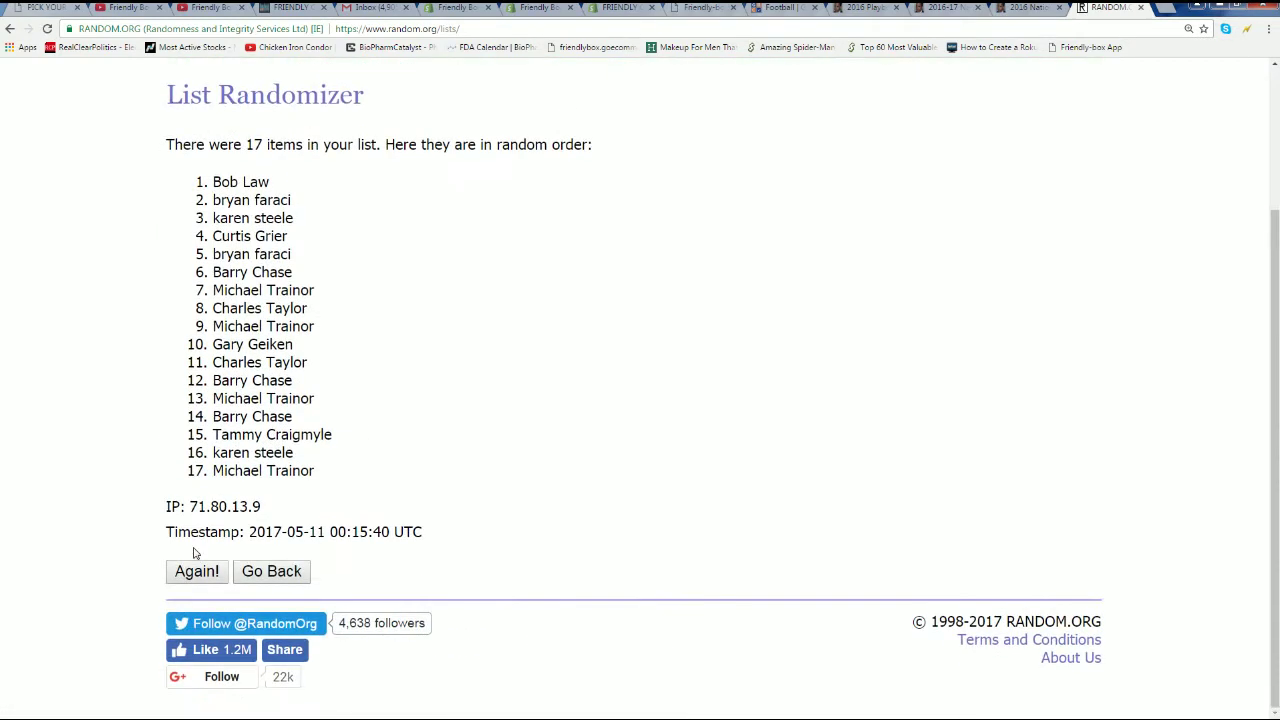
pyautogui.click(188, 575)
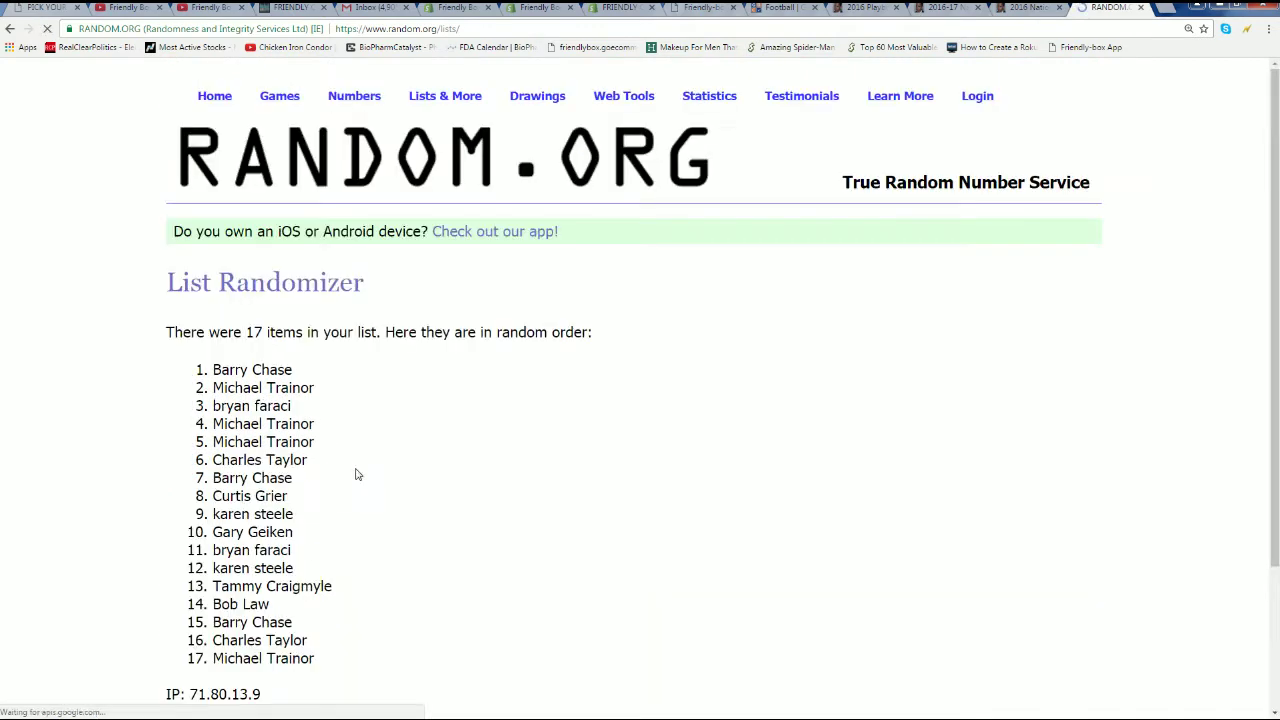
pyautogui.scroll(-2, 357, 471)
pyautogui.click(201, 616)
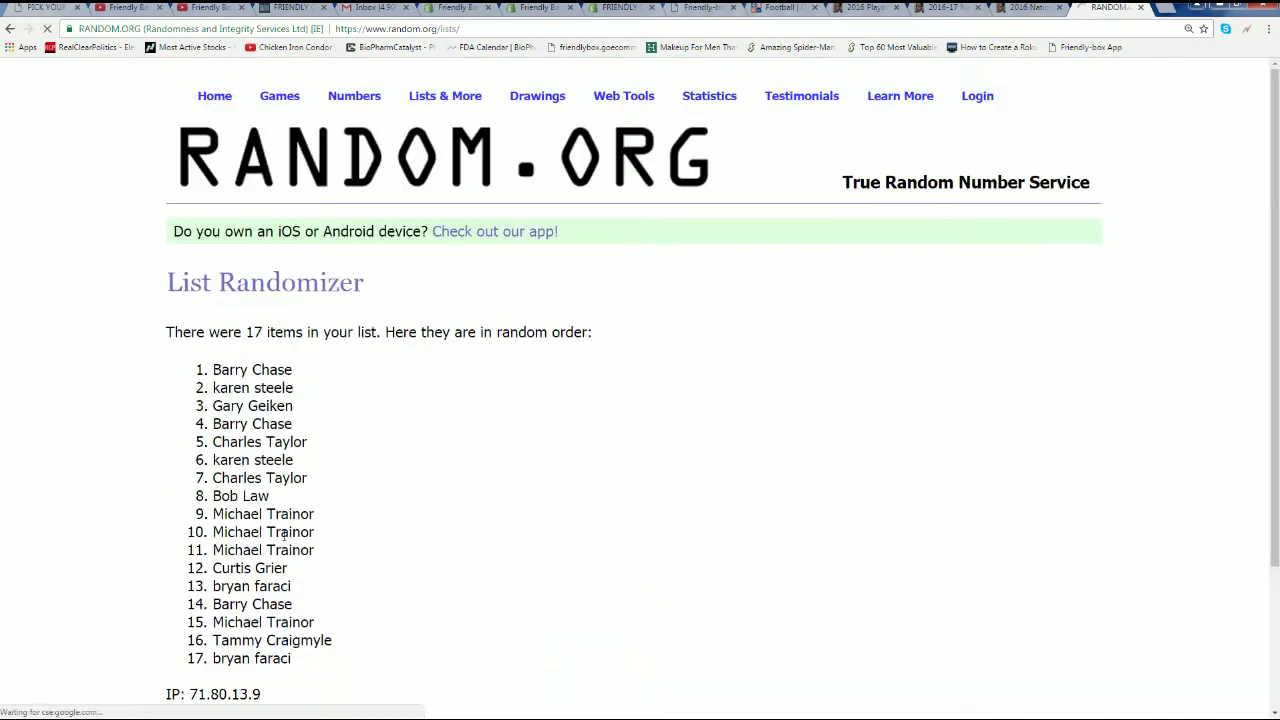
pyautogui.scroll(-2, 236, 581)
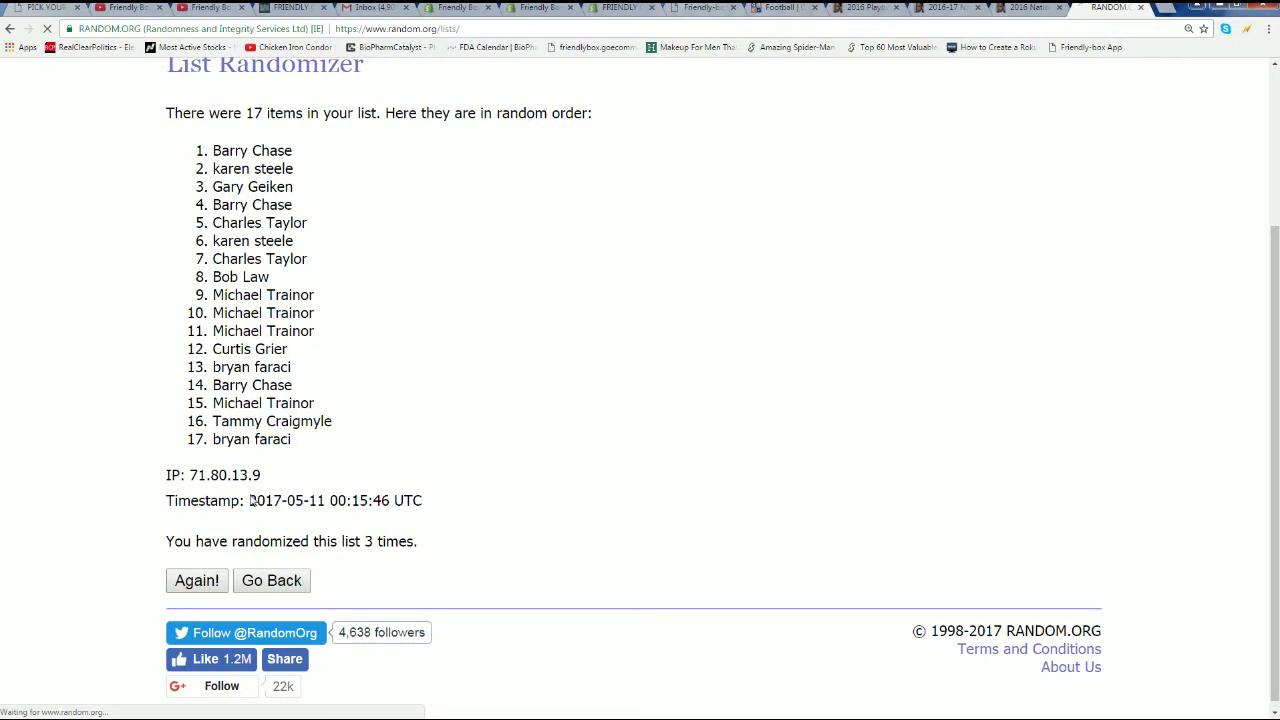
pyautogui.click(205, 583)
pyautogui.scroll(-2, 407, 492)
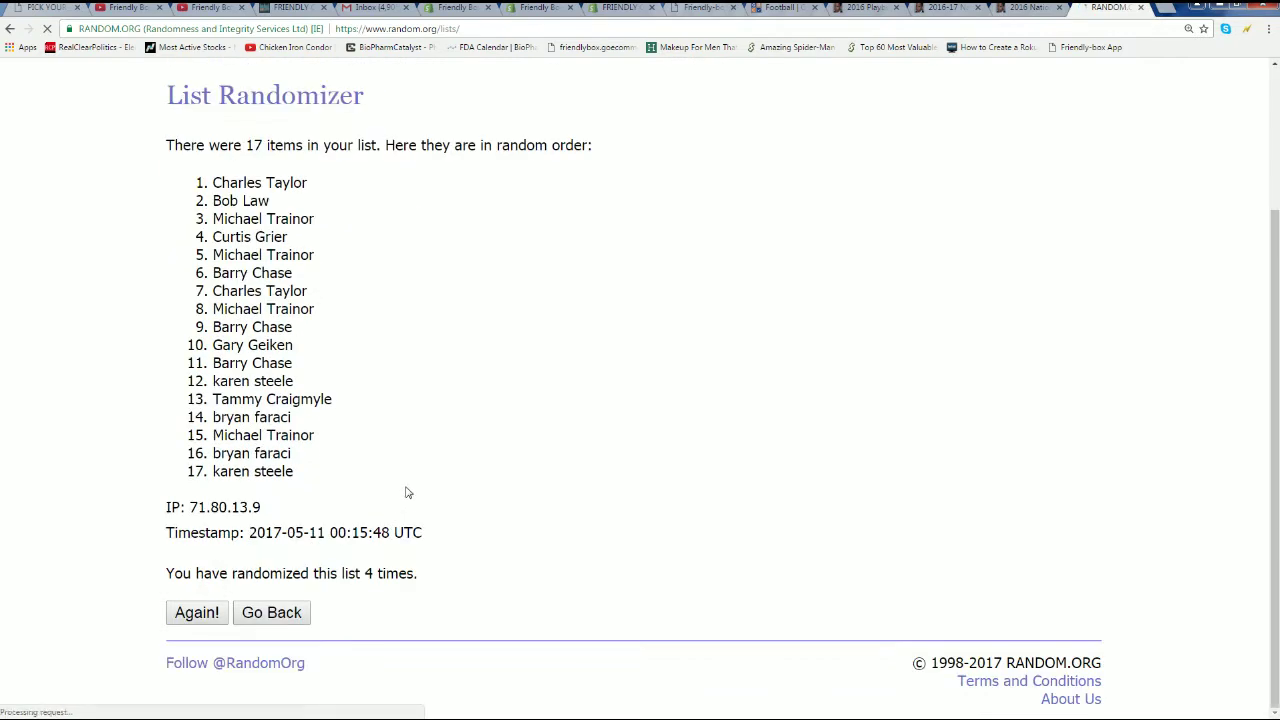
pyautogui.click(205, 613)
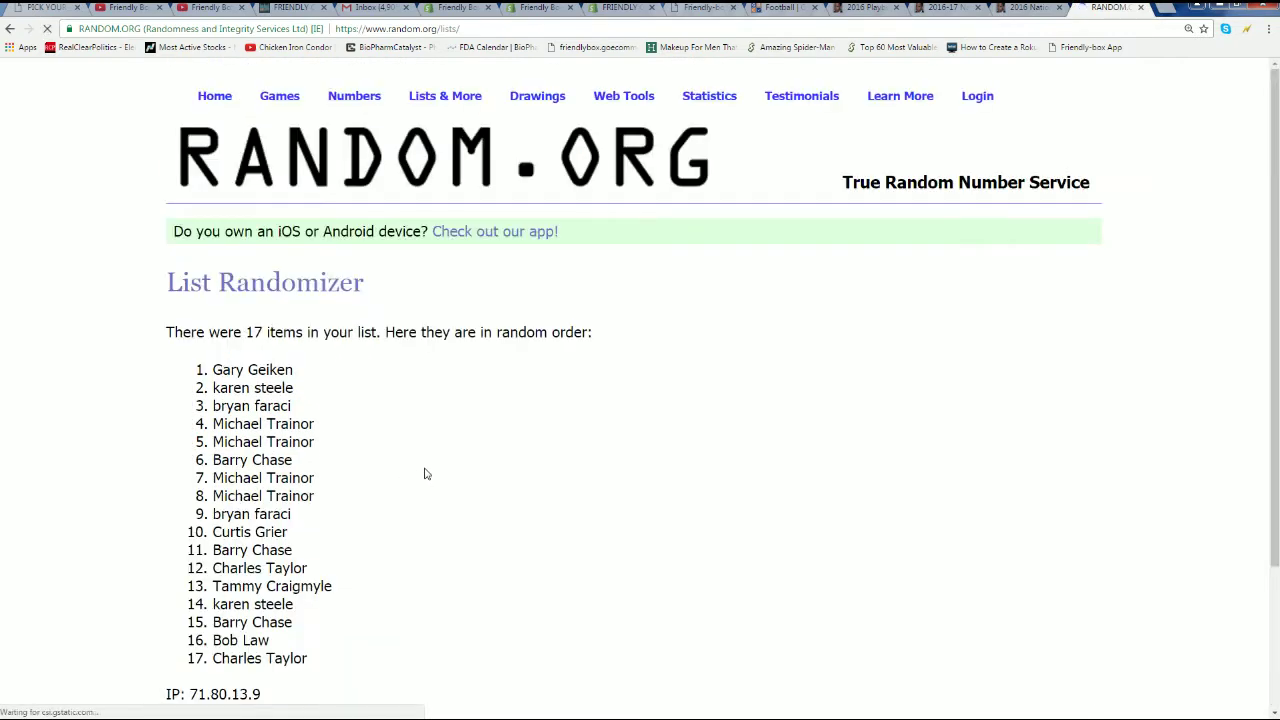
pyautogui.scroll(-3, 425, 473)
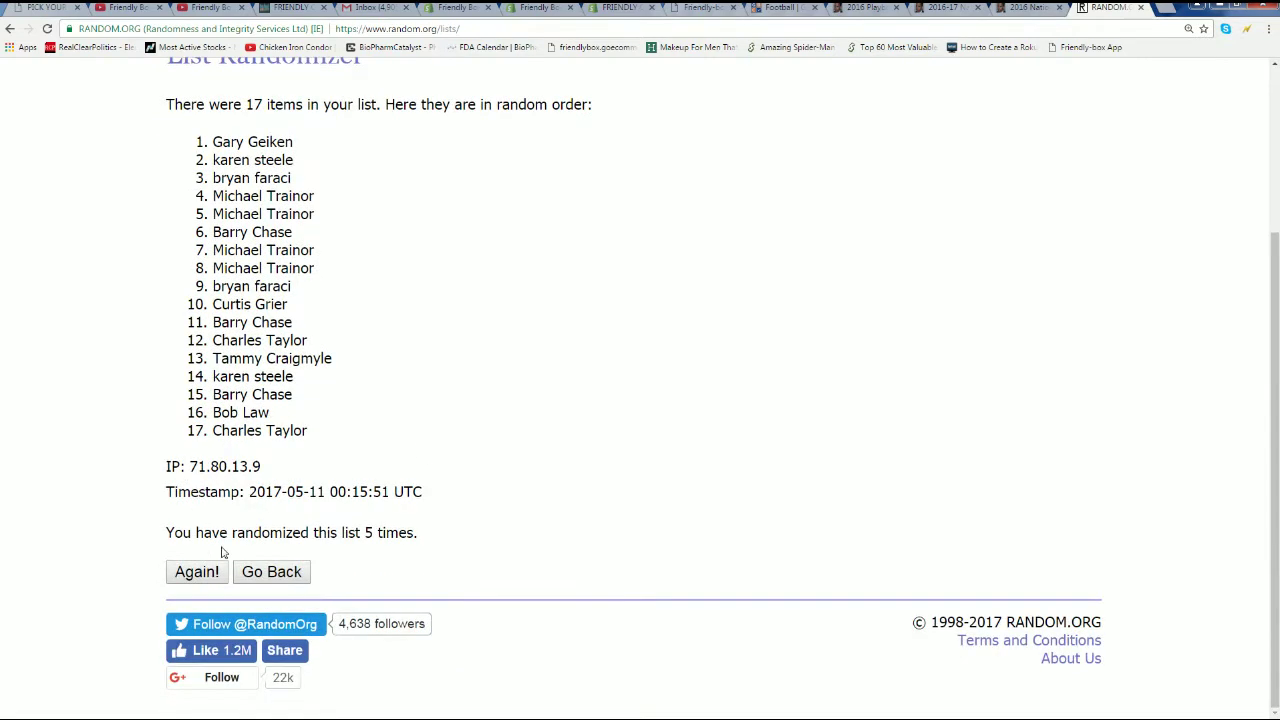
pyautogui.click(197, 573)
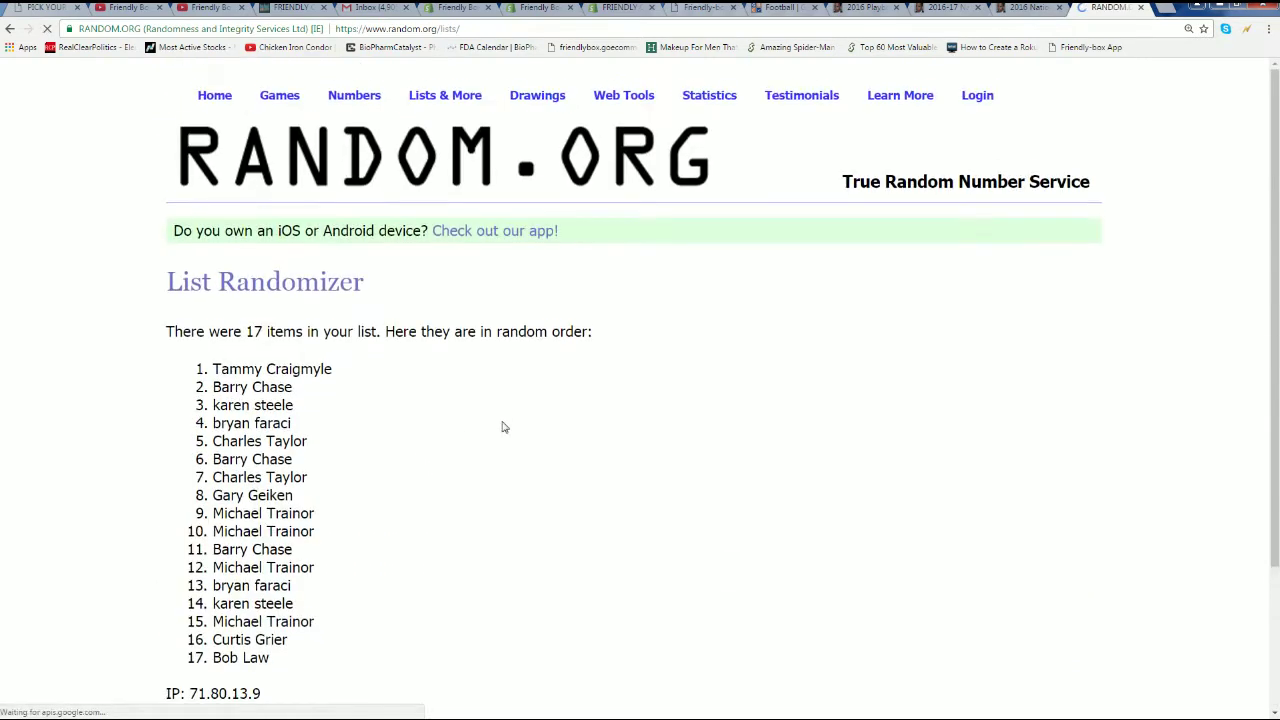
pyautogui.scroll(-2, 503, 423)
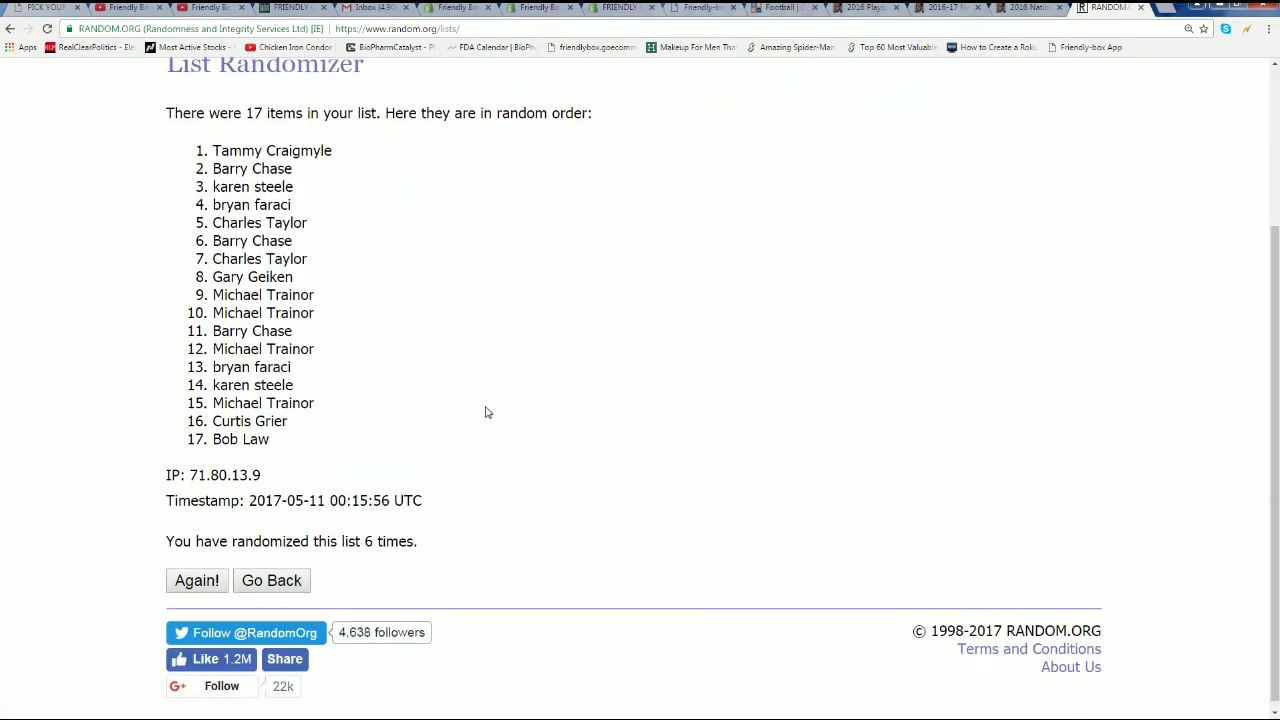
pyautogui.click(196, 584)
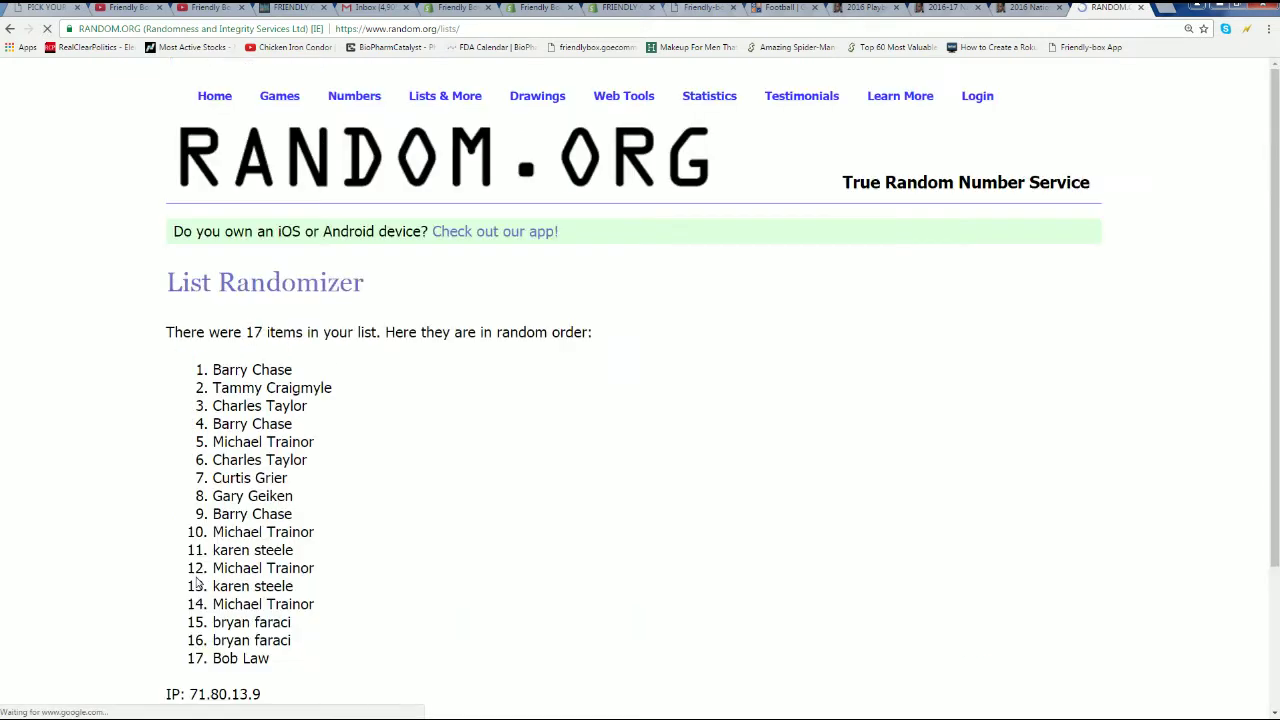
pyautogui.scroll(-1, 460, 510)
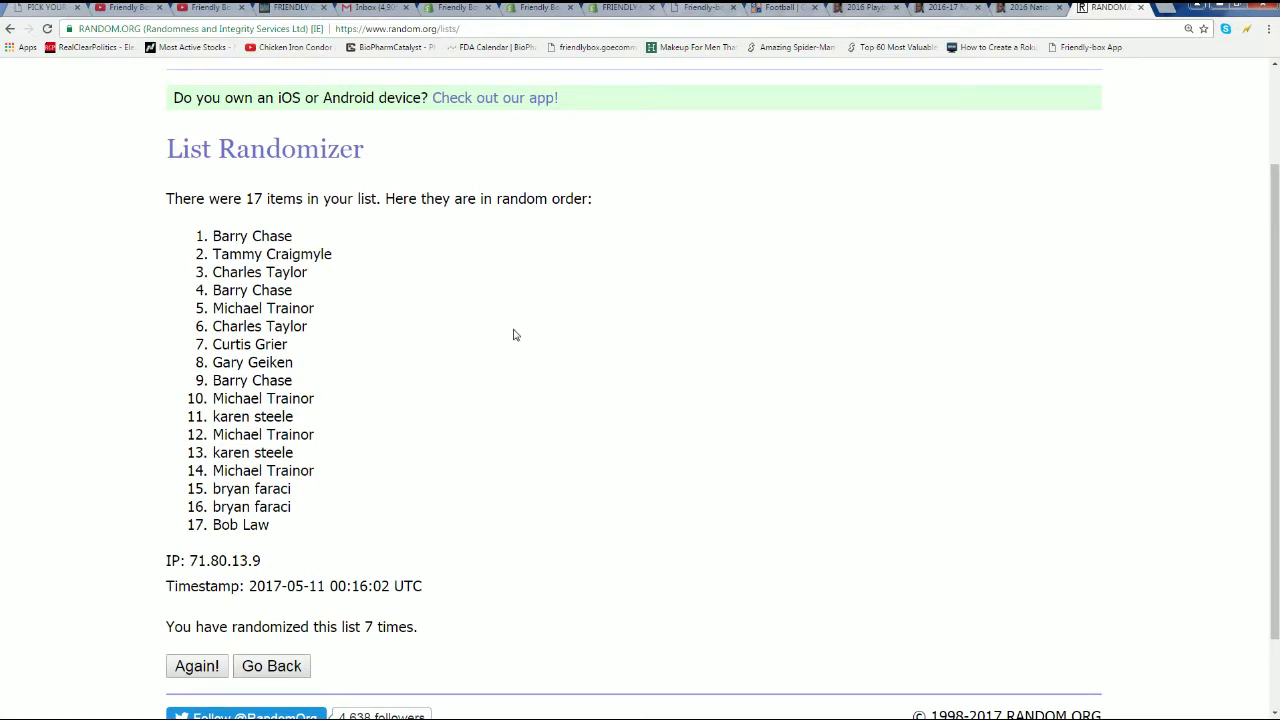
pyautogui.moveTo(293, 236); pyautogui.dragTo(228, 236)
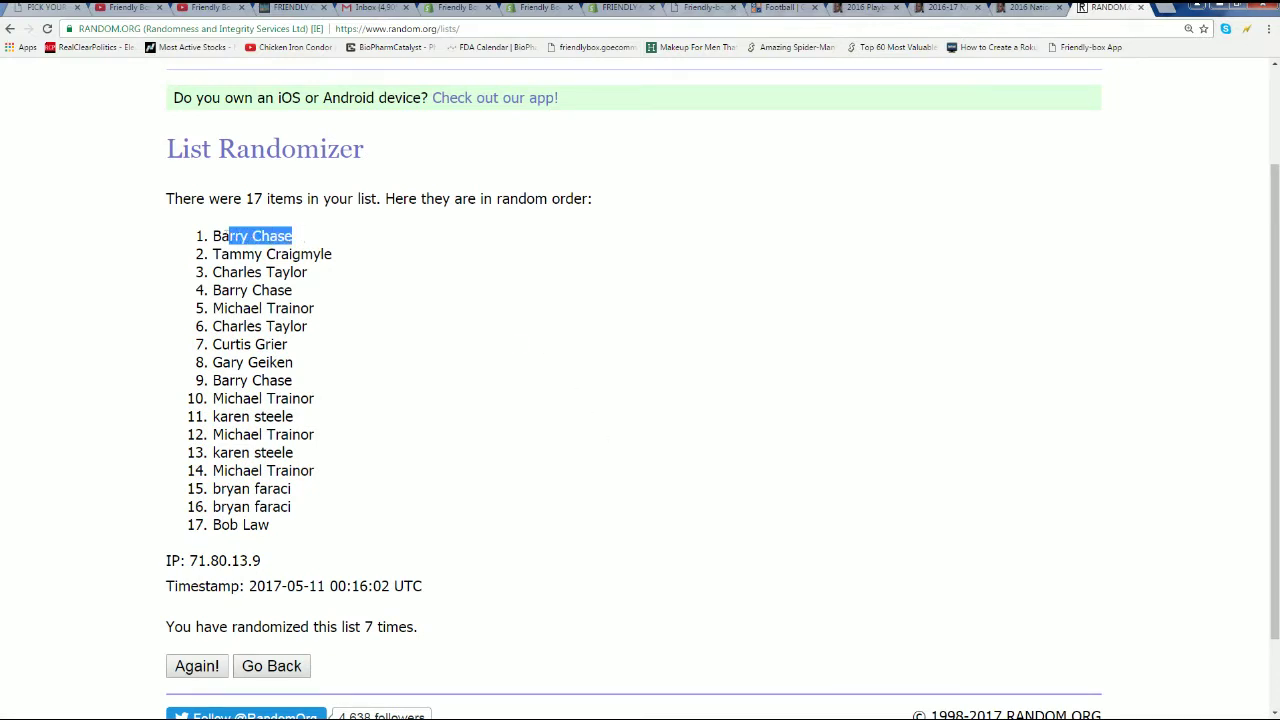
pyautogui.rightClick(248, 237)
pyautogui.click(275, 250)
# Step: Switch back to the team-break Excel workbook, minimizing the wrong workbook along the way
pyautogui.hotkey('alt', 'Tab')
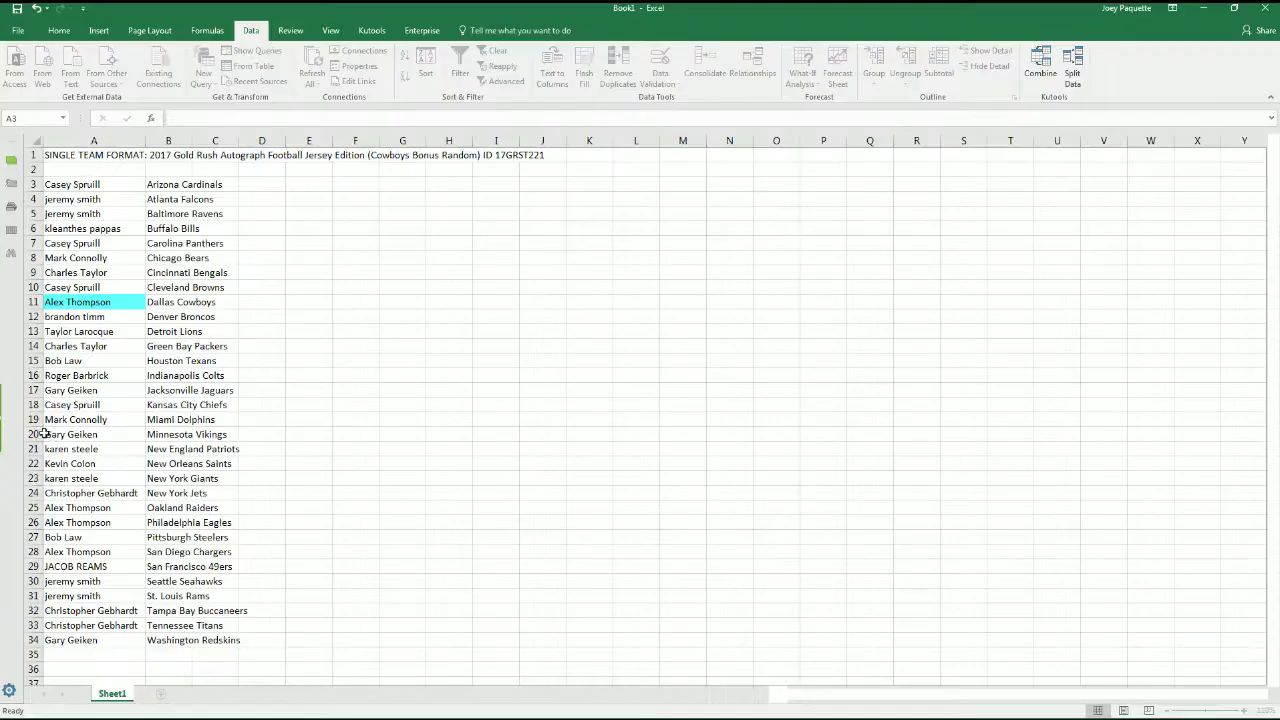
pyautogui.click(1206, 10)
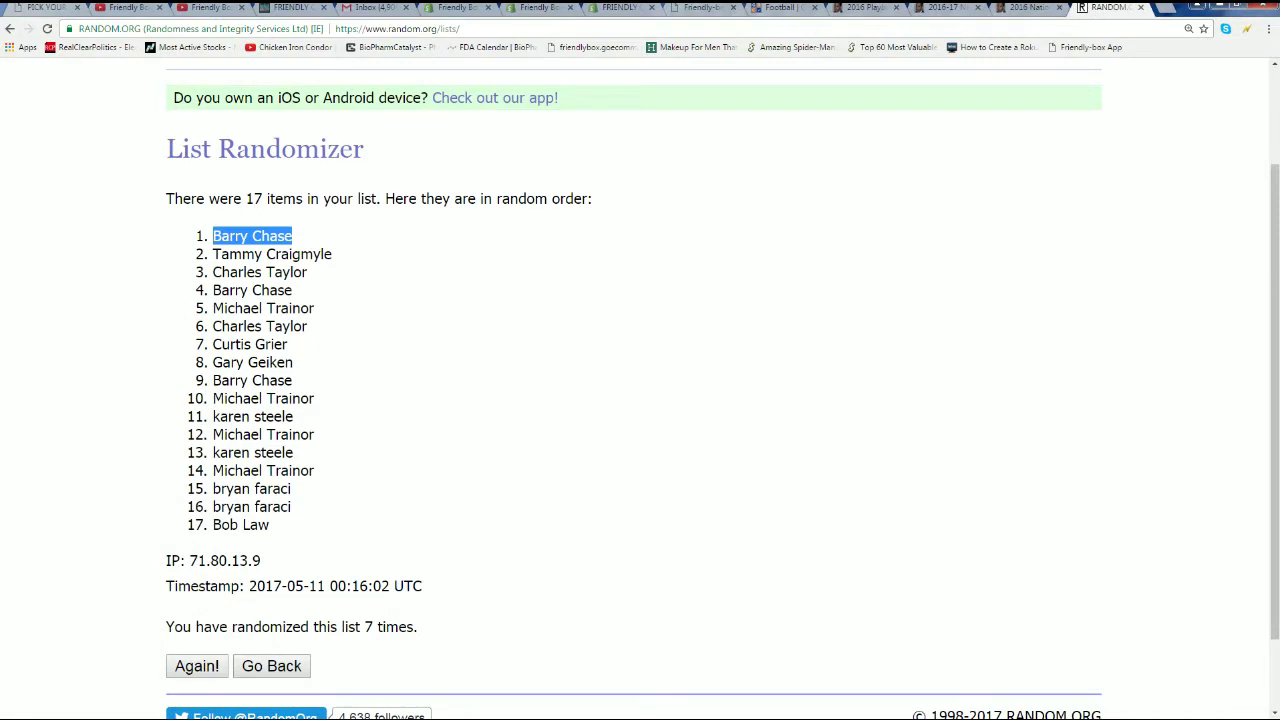
pyautogui.hotkey('alt', 'Tab')
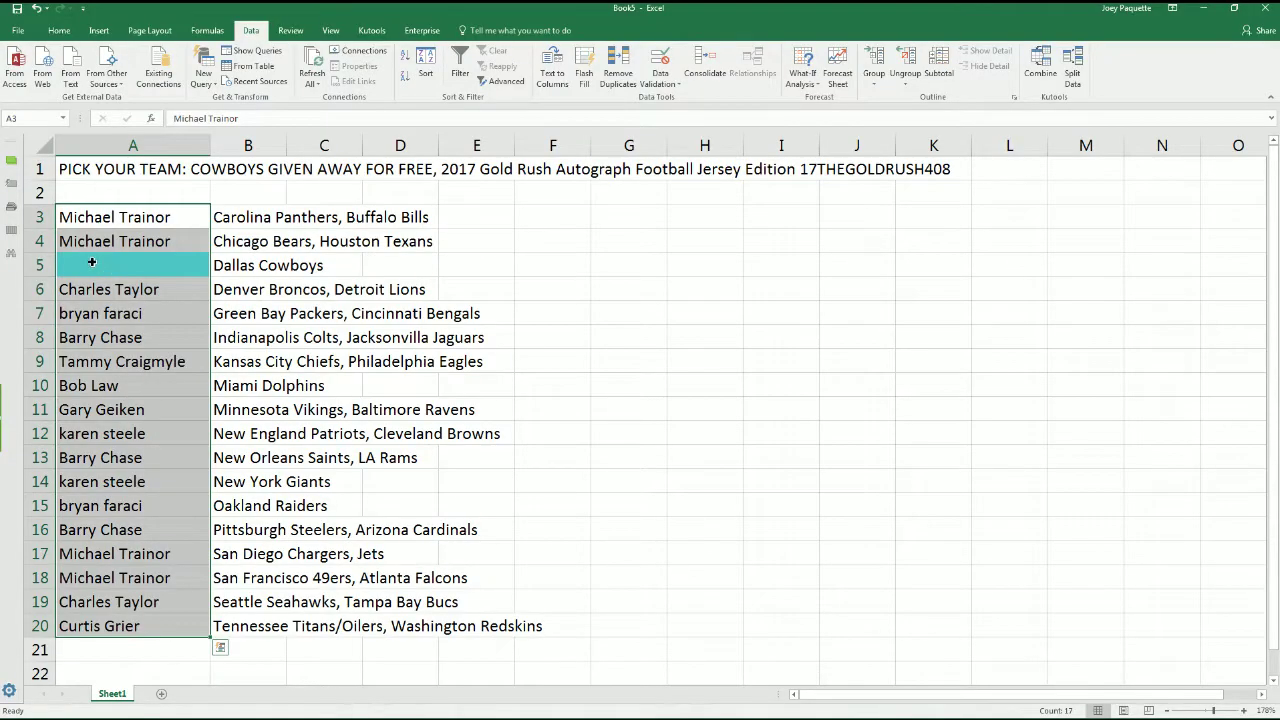
pyautogui.click(91, 262)
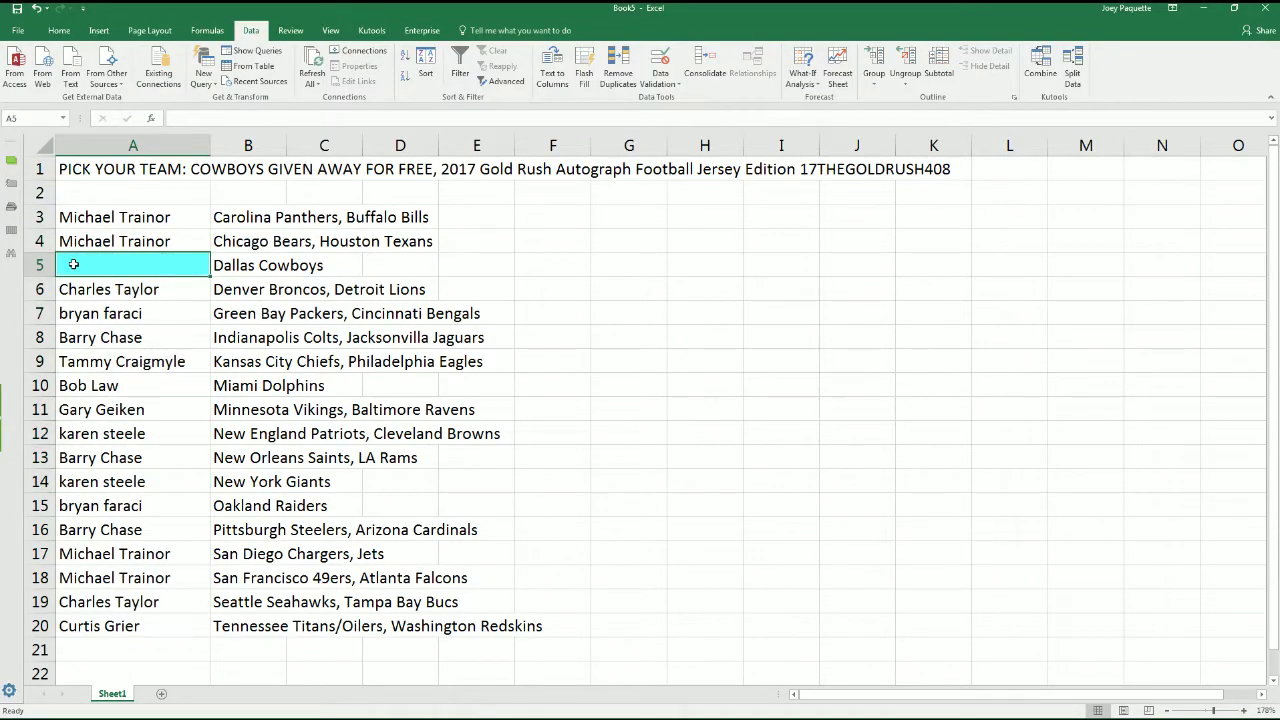
pyautogui.write('Barry Chase')
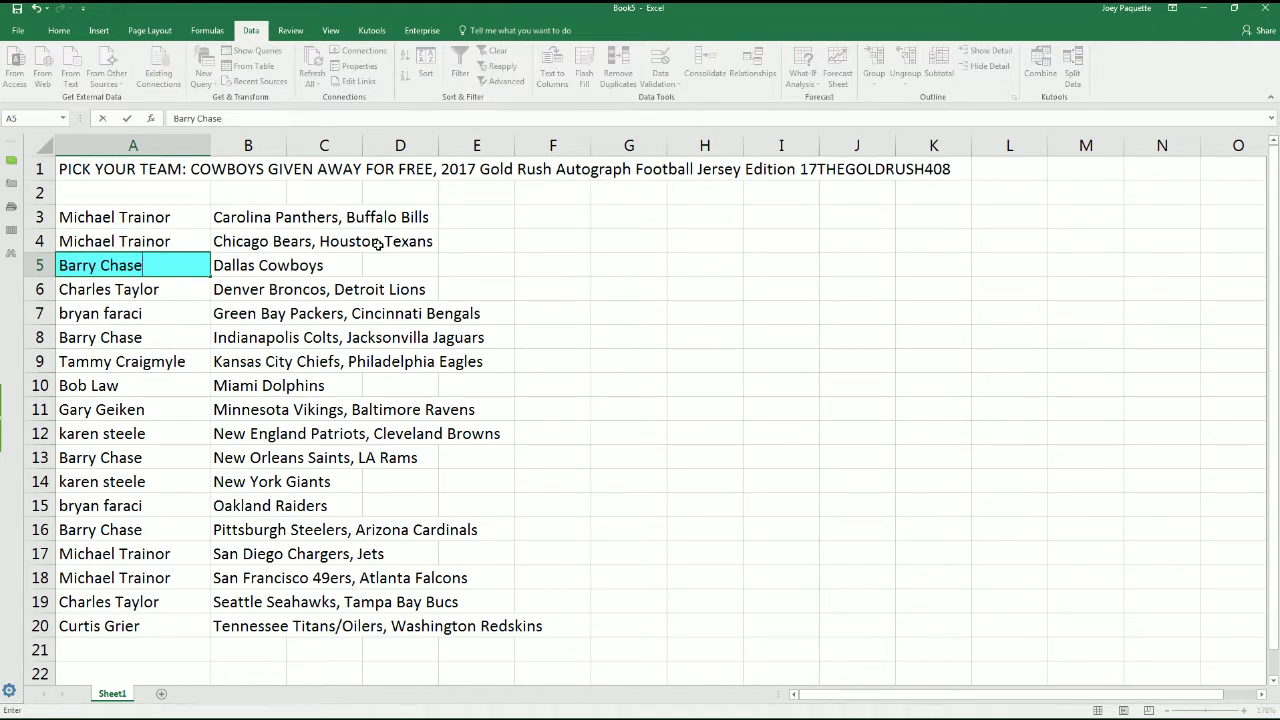
pyautogui.doubleClick(1042, 7)
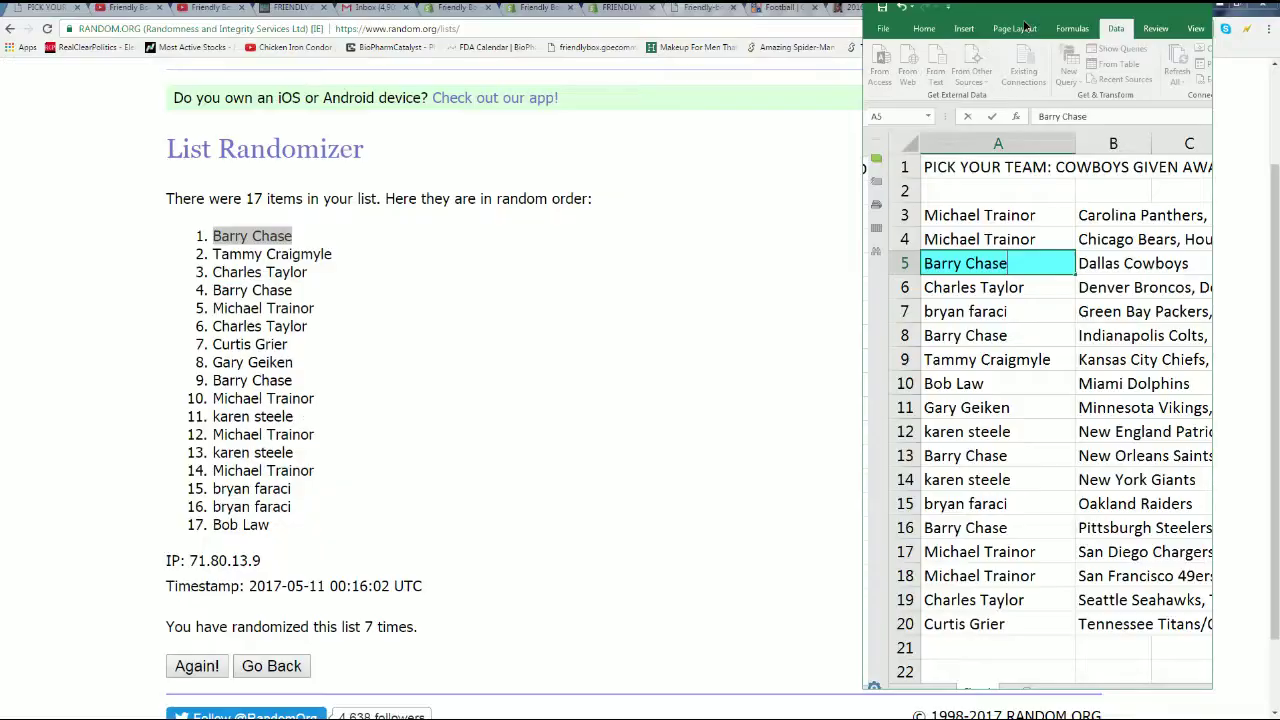
pyautogui.moveTo(1040, 10)
pyautogui.mouseDown()
pyautogui.moveTo(349, 240)
pyautogui.moveTo(912, 153)
pyautogui.moveTo(883, 80)
pyautogui.moveTo(806, 26)
pyautogui.mouseUp()
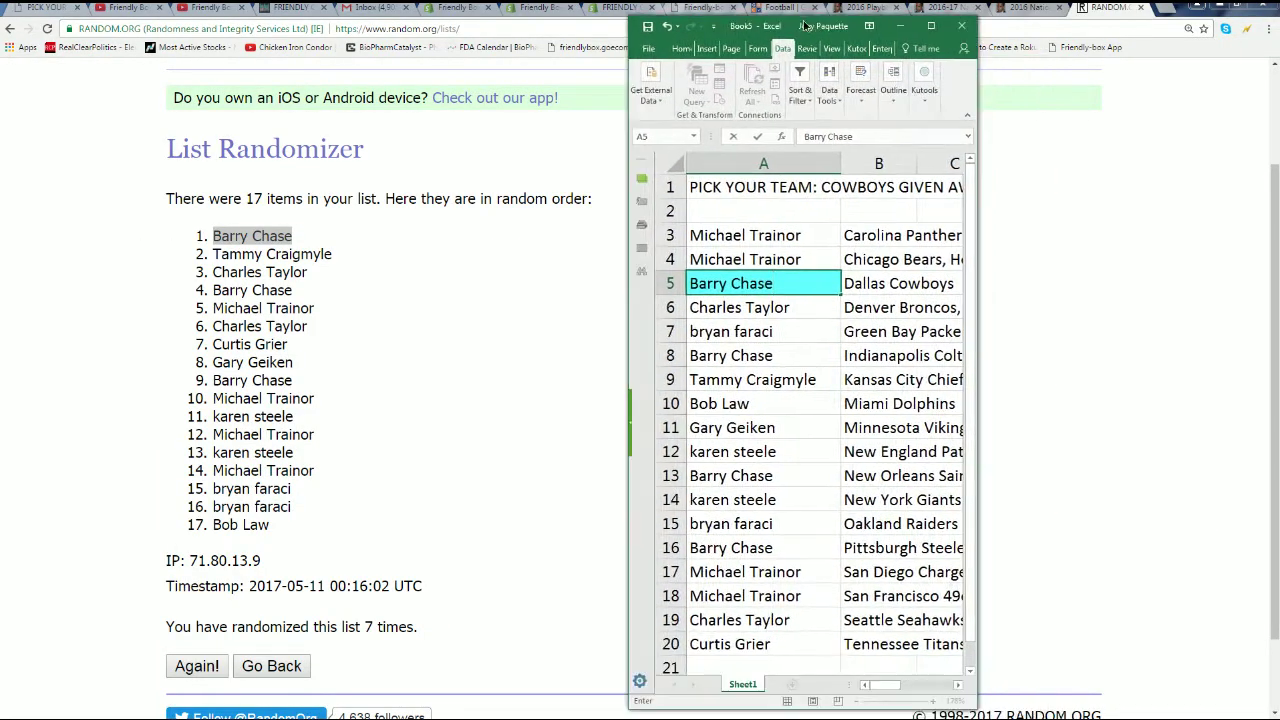
# Step: Maximize Excel again and narrow column A to fit the names
pyautogui.click(931, 25)
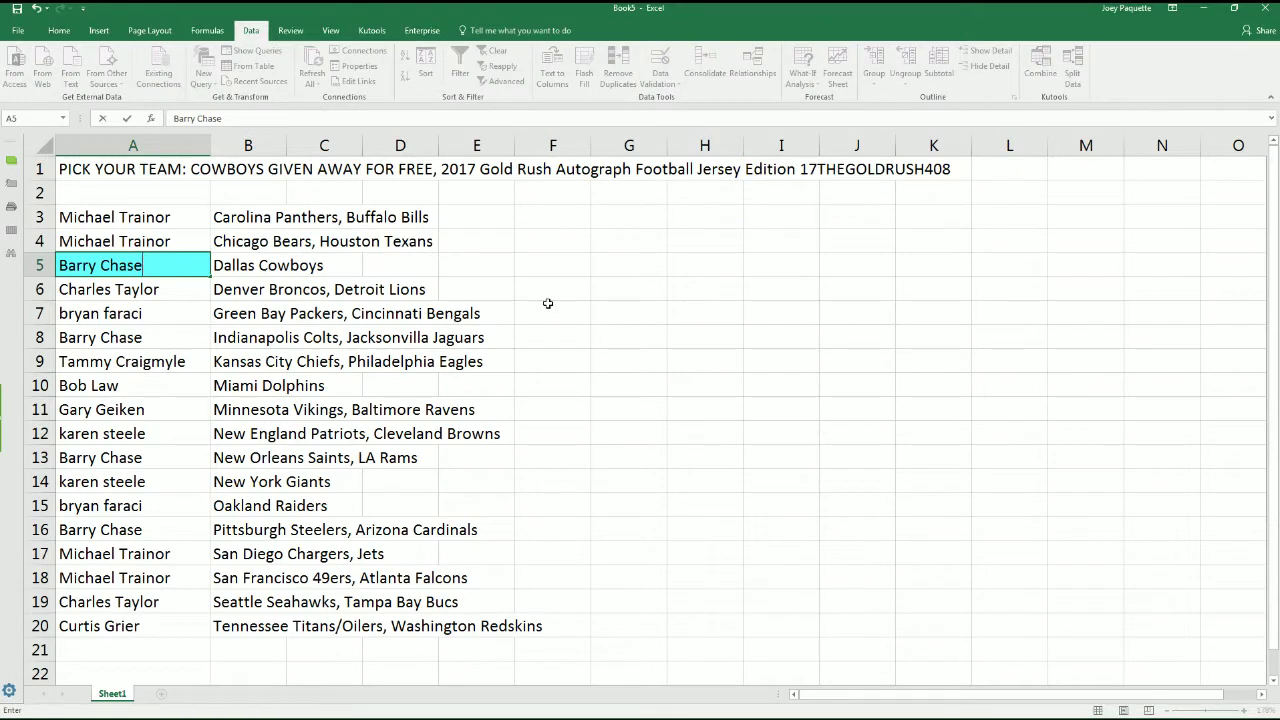
pyautogui.click(190, 146)
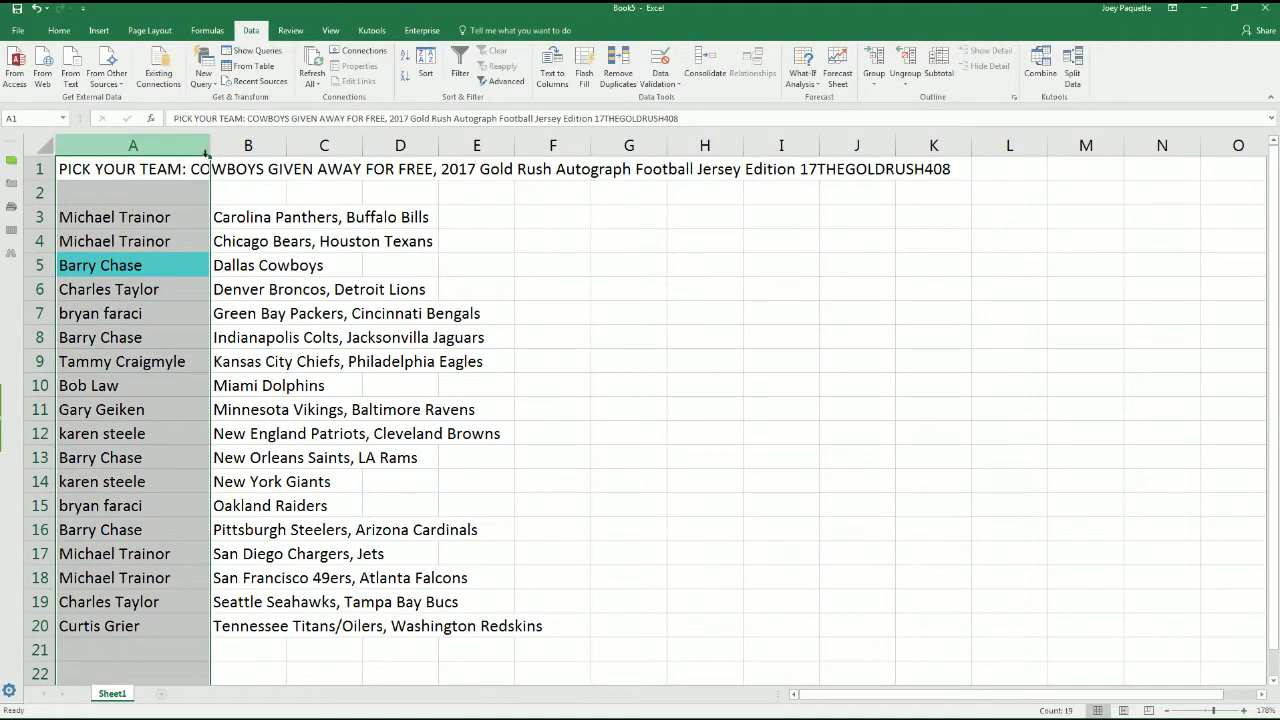
pyautogui.moveTo(209, 146); pyautogui.dragTo(195, 158)
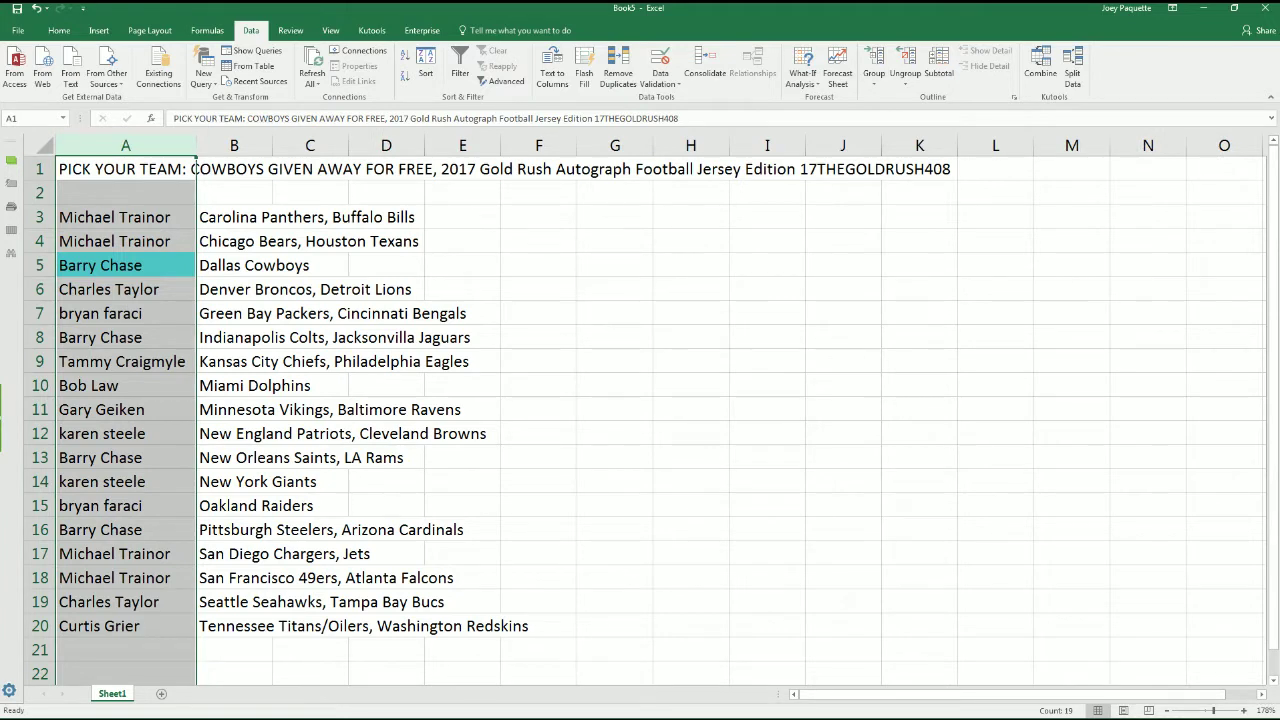
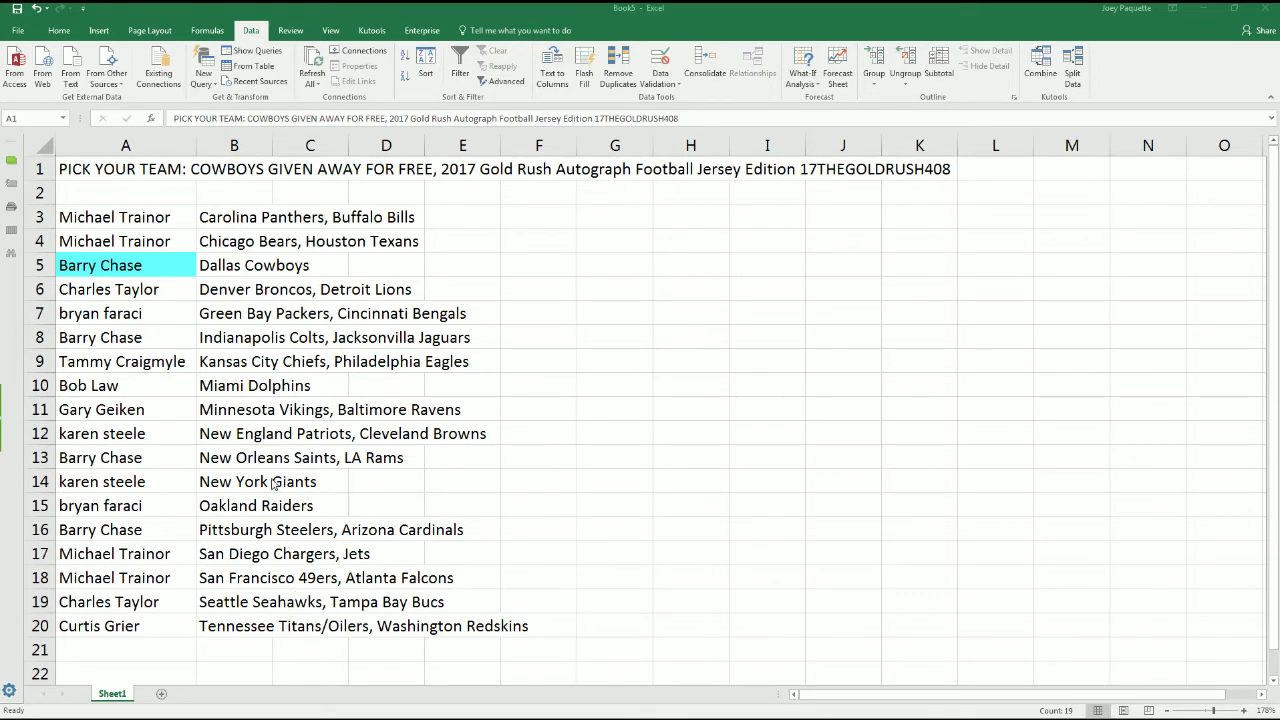
pyautogui.click(150, 460)
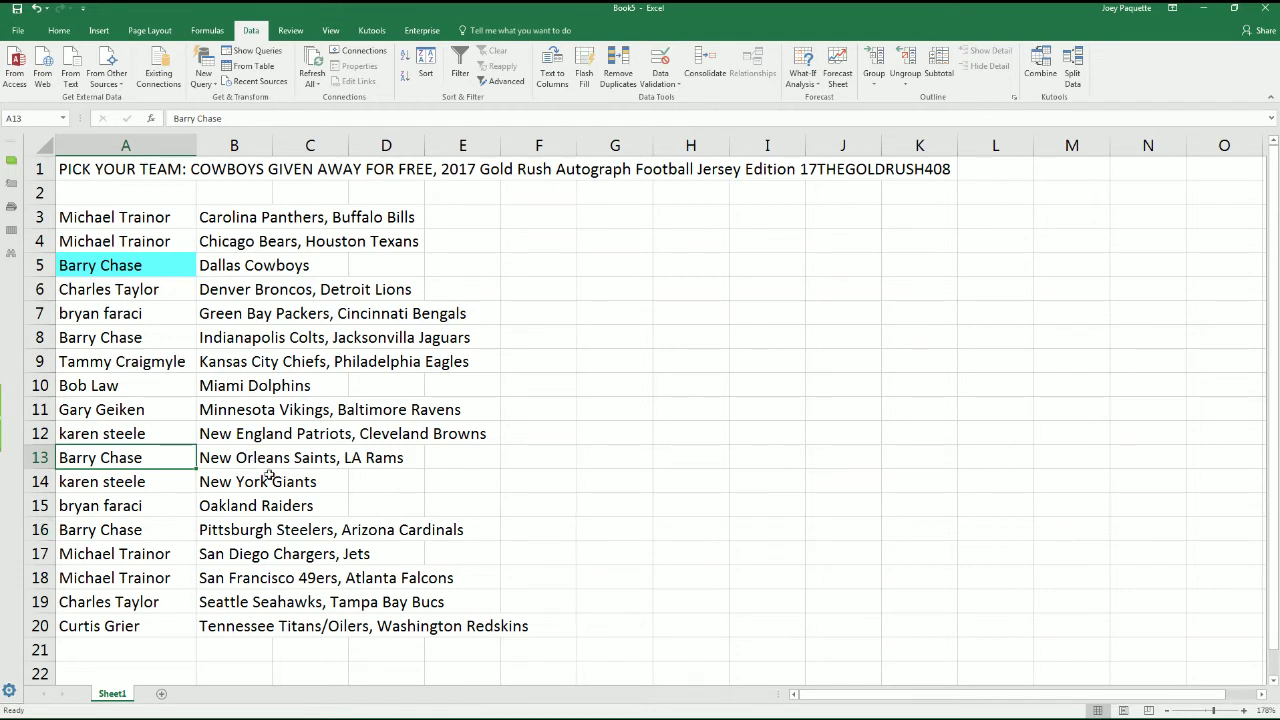
pyautogui.click(282, 462)
pyautogui.click(377, 455)
pyautogui.click(268, 464)
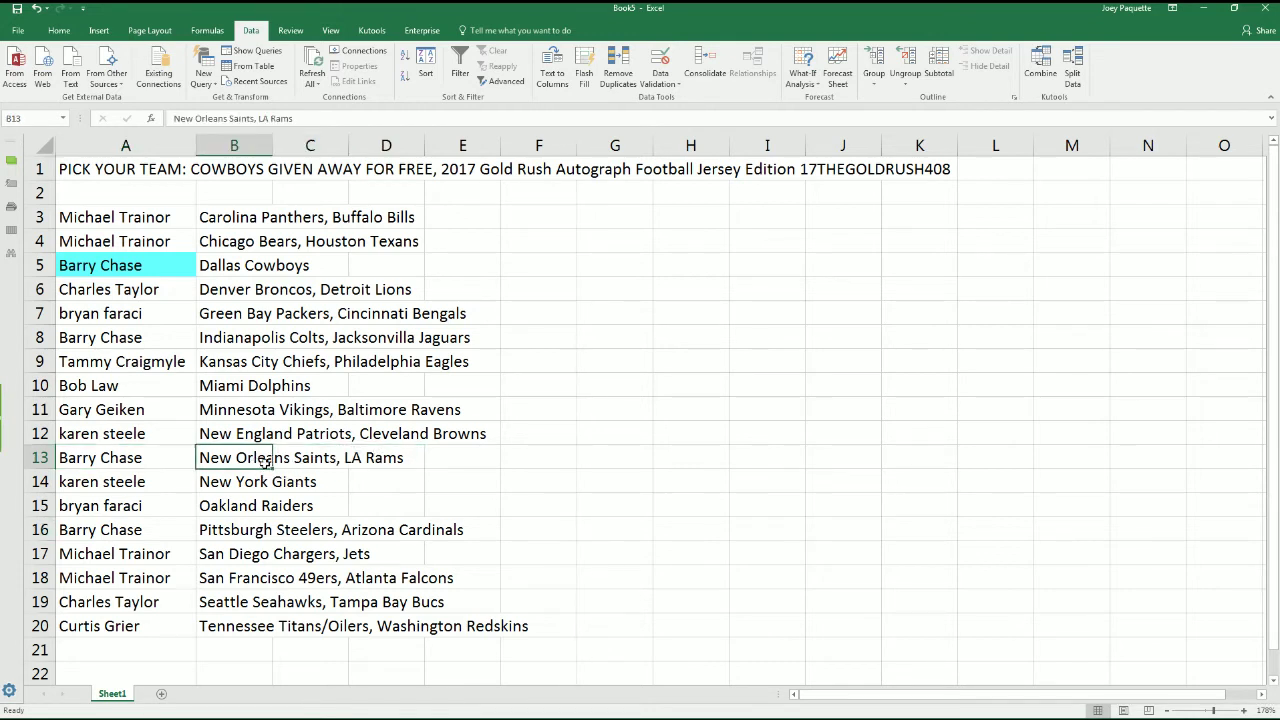